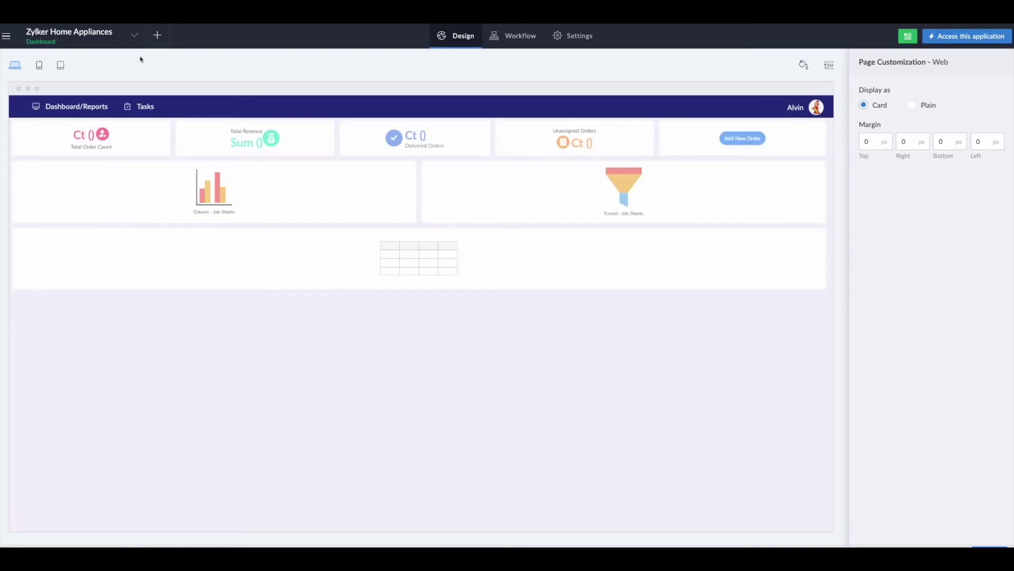
Step: Review the Feedback form's fields in the form builder, then bring up Create New Component
{"action": "left_click", "coordinate": [134, 35]}
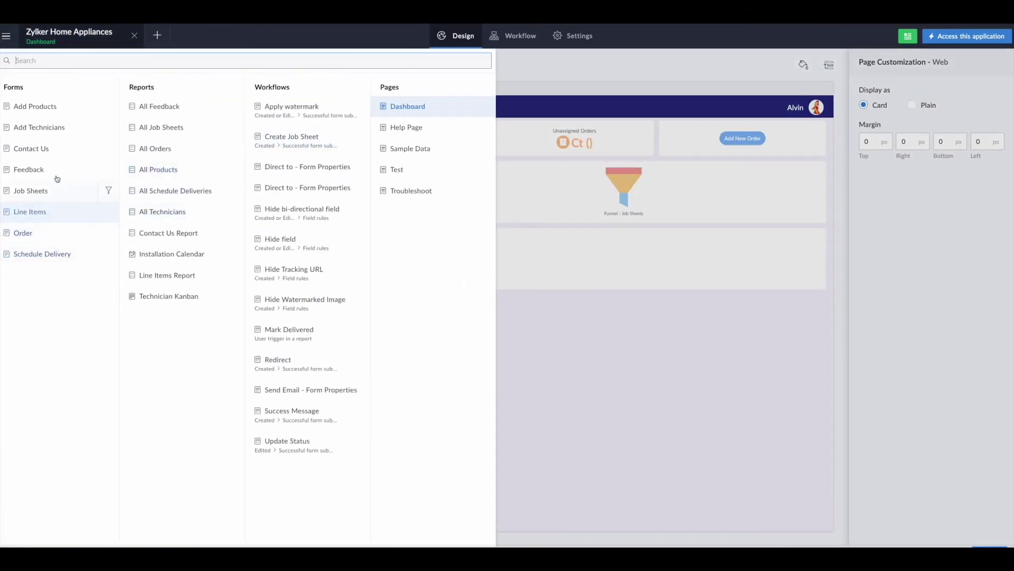
{"action": "left_click", "coordinate": [57, 169]}
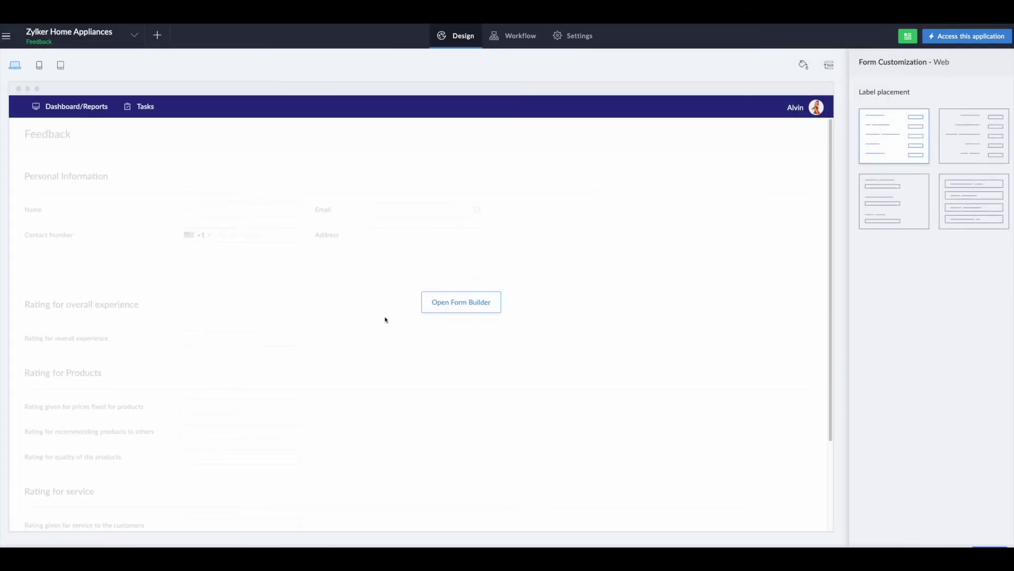
{"action": "left_click", "coordinate": [434, 310]}
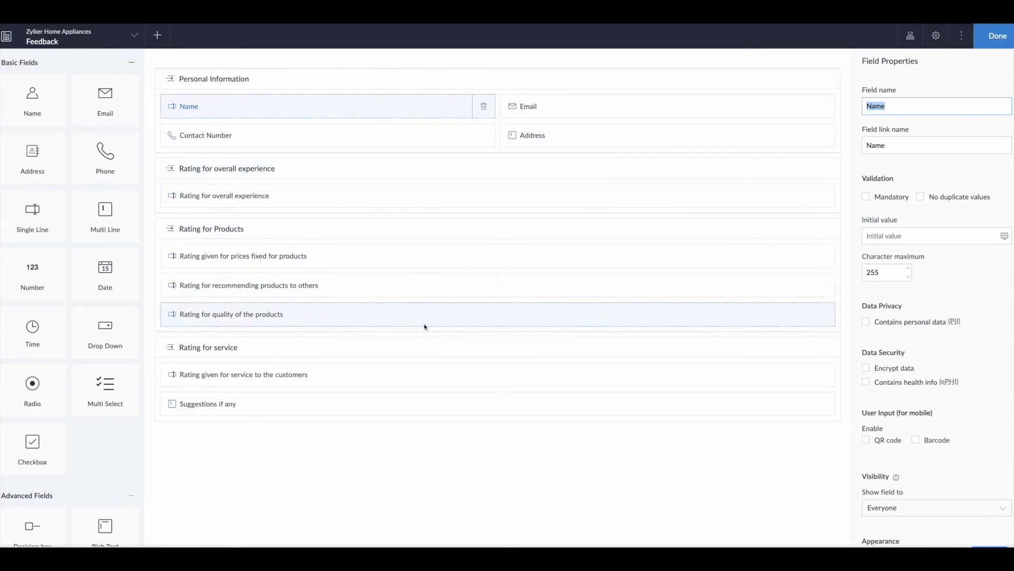
{"action": "left_click", "coordinate": [996, 38]}
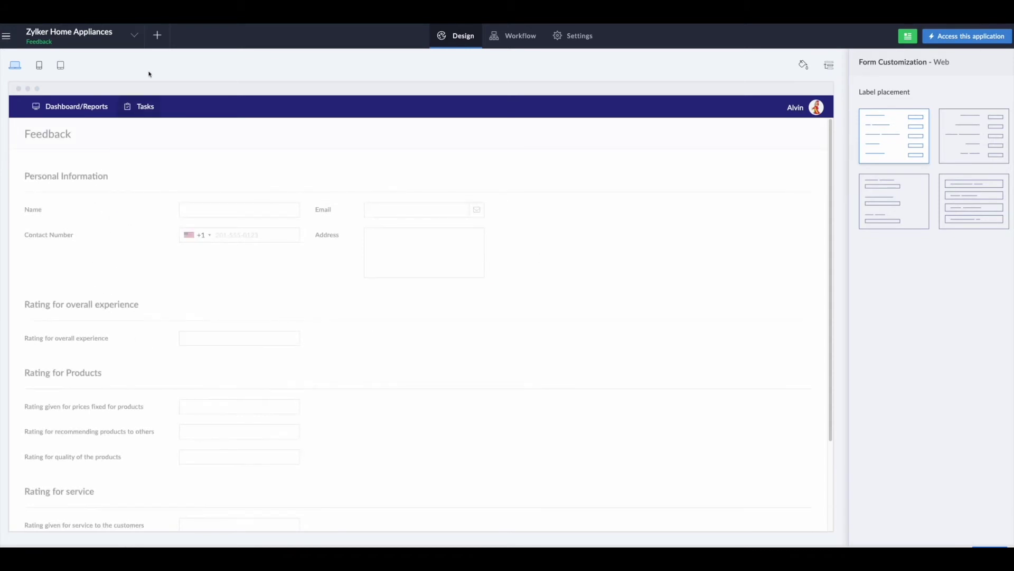
{"action": "left_click", "coordinate": [156, 37]}
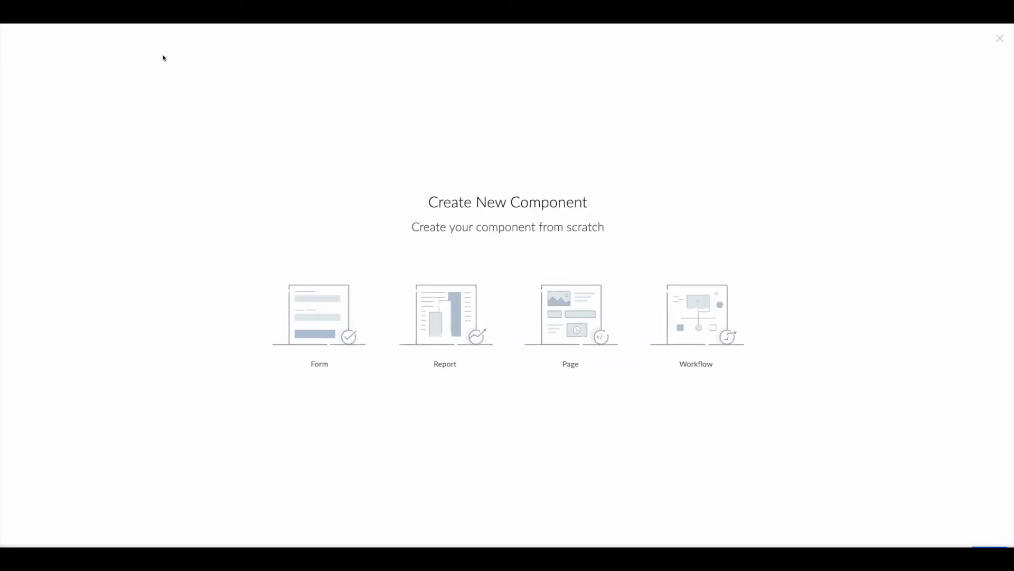
Step: Create a blank page named 'Customer Feedback'
{"action": "left_click", "coordinate": [564, 314]}
{"action": "left_click", "coordinate": [415, 345]}
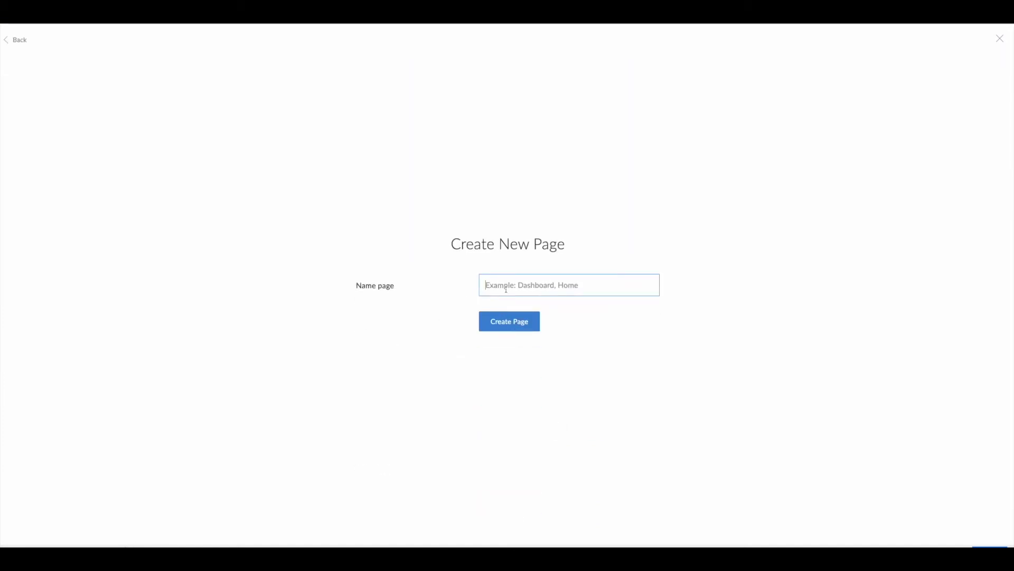
{"action": "type", "text": "Customer Feedback"}
{"action": "left_click", "coordinate": [513, 325]}
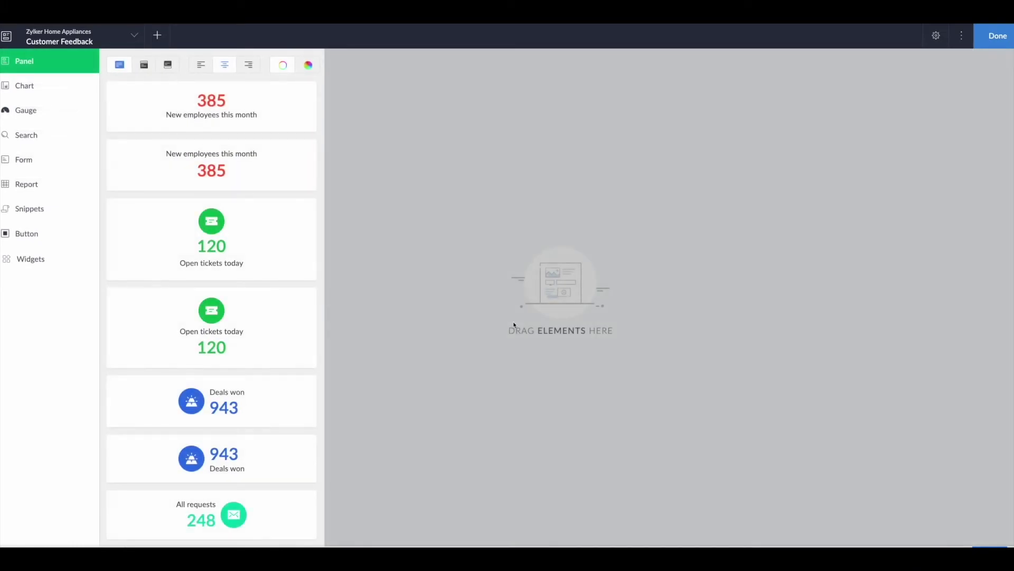
Step: Add a panel, delete its 385 number, and change its caption to 'Zylker Customer Feedback'
{"action": "left_click_drag", "start_coordinate": [276, 111], "coordinate": [507, 121]}
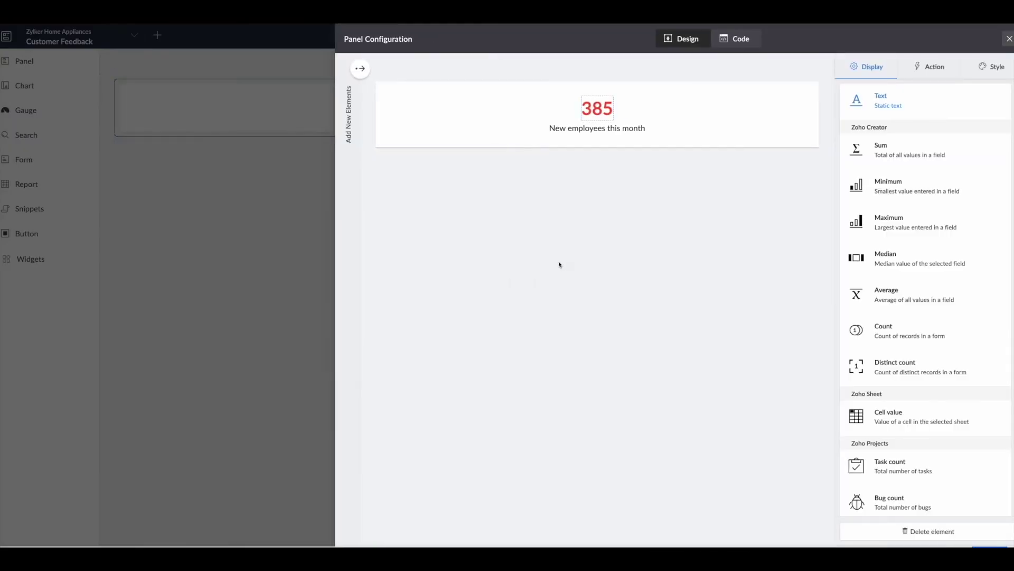
{"action": "left_click", "coordinate": [928, 531]}
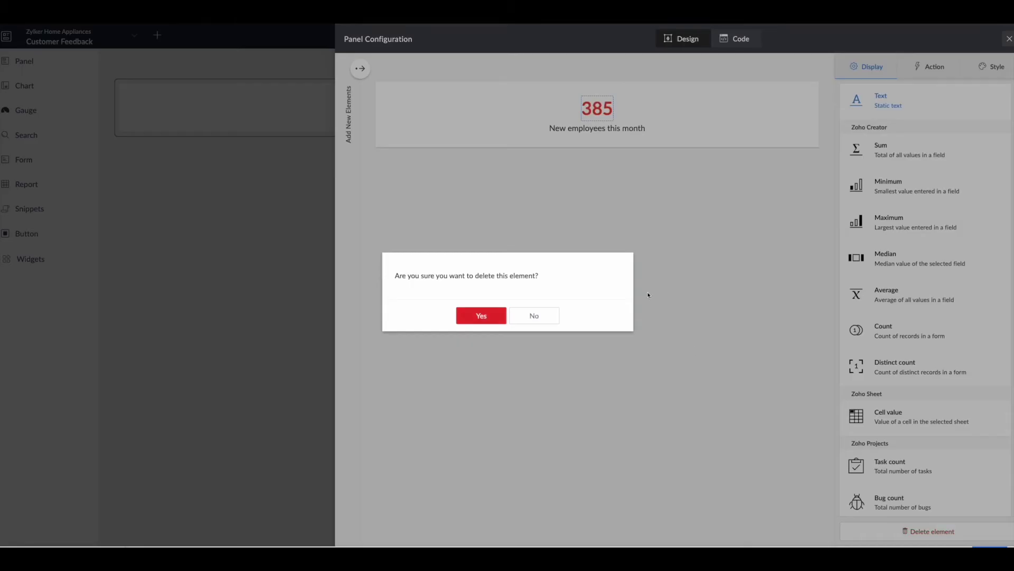
{"action": "left_click", "coordinate": [496, 318]}
{"action": "left_click_drag", "start_coordinate": [933, 150], "coordinate": [807, 152]}
{"action": "type", "text": "Z"}
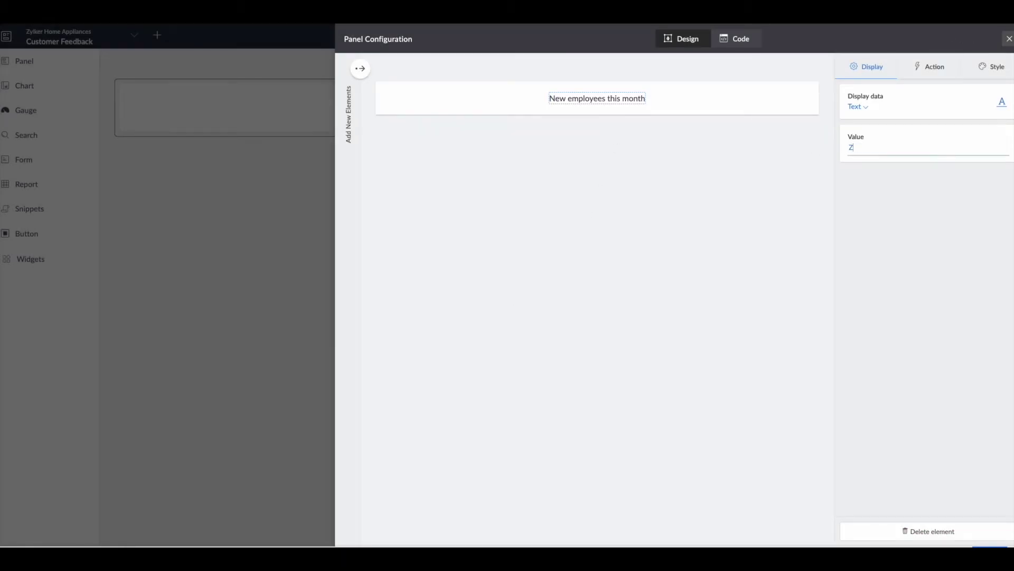
{"action": "type", "text": "ylker Customer Feedback"}
Step: Make the title text bold at 33 px
{"action": "left_click", "coordinate": [992, 67]}
{"action": "left_click", "coordinate": [941, 139]}
{"action": "left_click", "coordinate": [872, 222]}
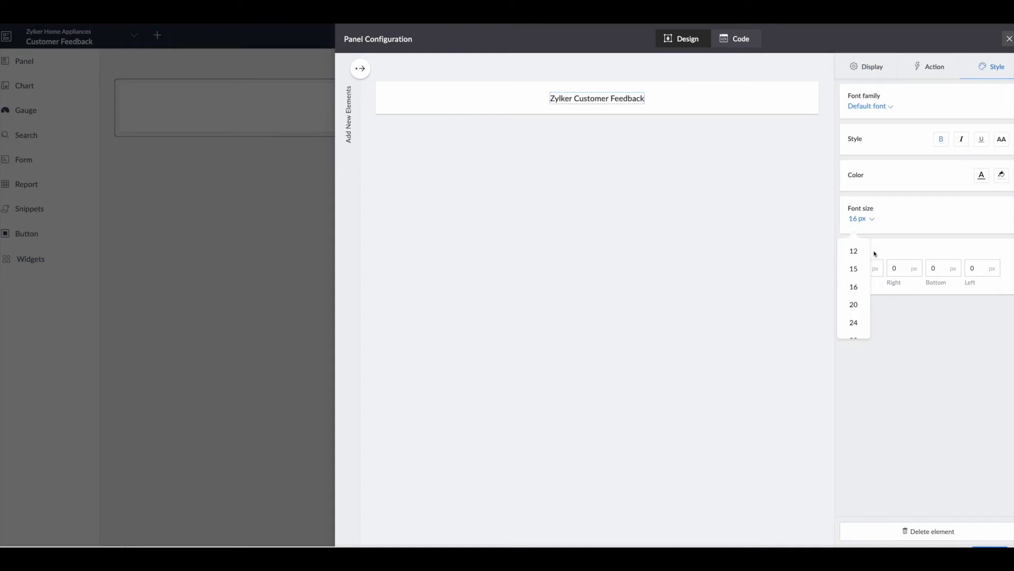
{"action": "left_click_drag", "start_coordinate": [867, 251], "coordinate": [864, 308]}
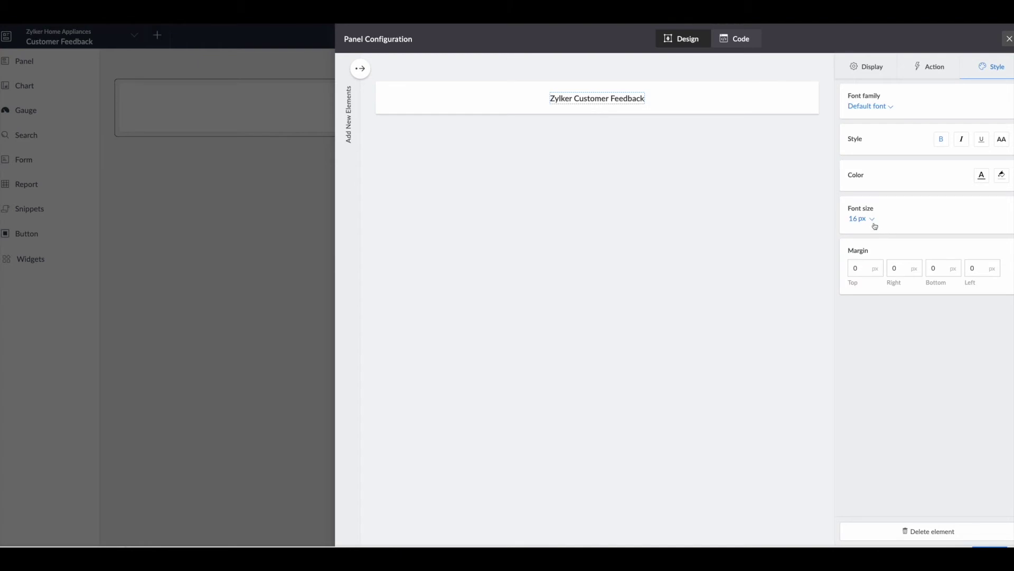
{"action": "left_click", "coordinate": [874, 225]}
{"action": "left_click_drag", "start_coordinate": [872, 255], "coordinate": [867, 290]}
{"action": "left_click", "coordinate": [854, 310]}
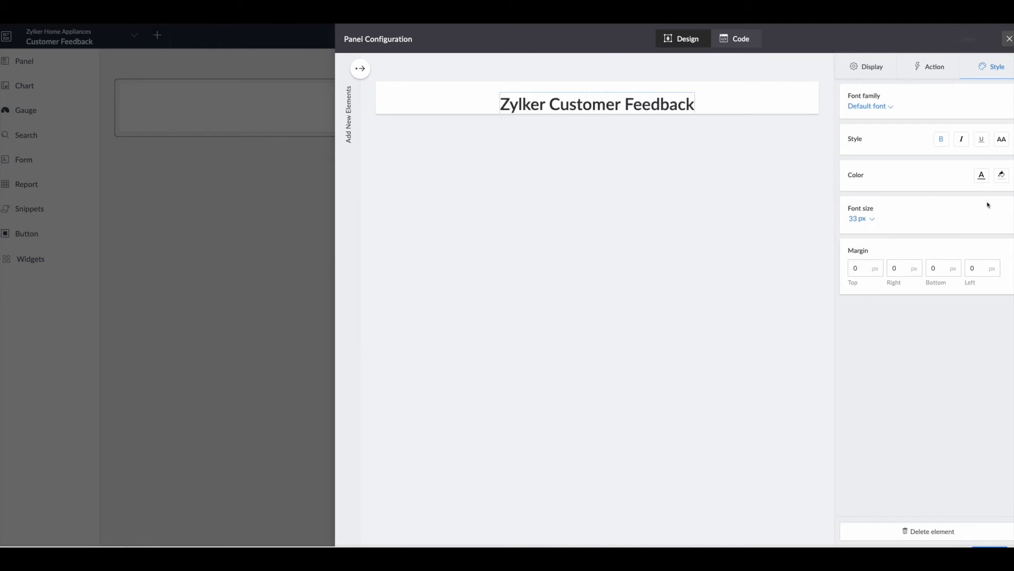
Step: Give the title white text on a dark blue background
{"action": "left_click", "coordinate": [978, 177]}
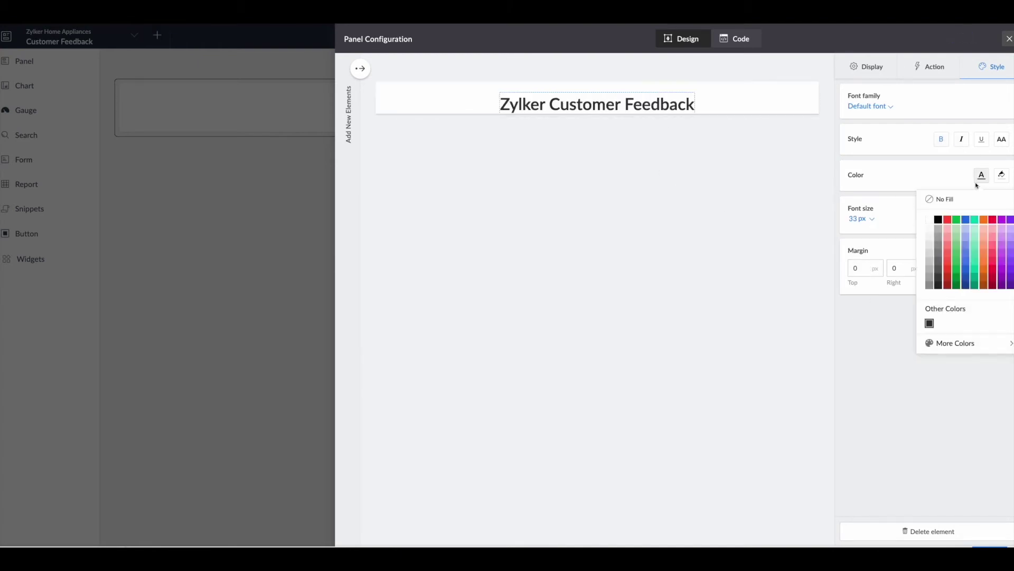
{"action": "left_click", "coordinate": [930, 218]}
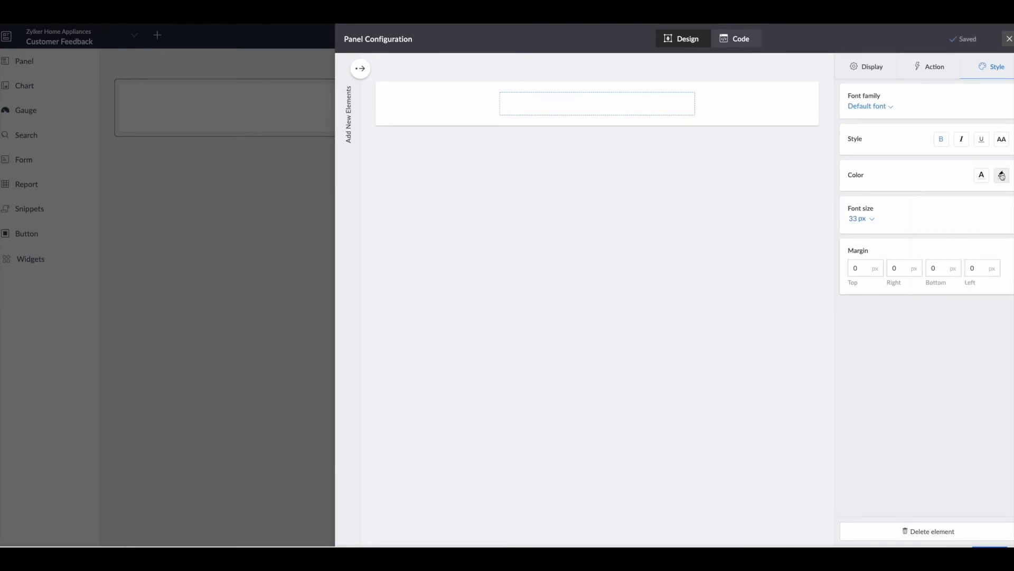
{"action": "left_click", "coordinate": [1001, 176]}
{"action": "left_click", "coordinate": [967, 281]}
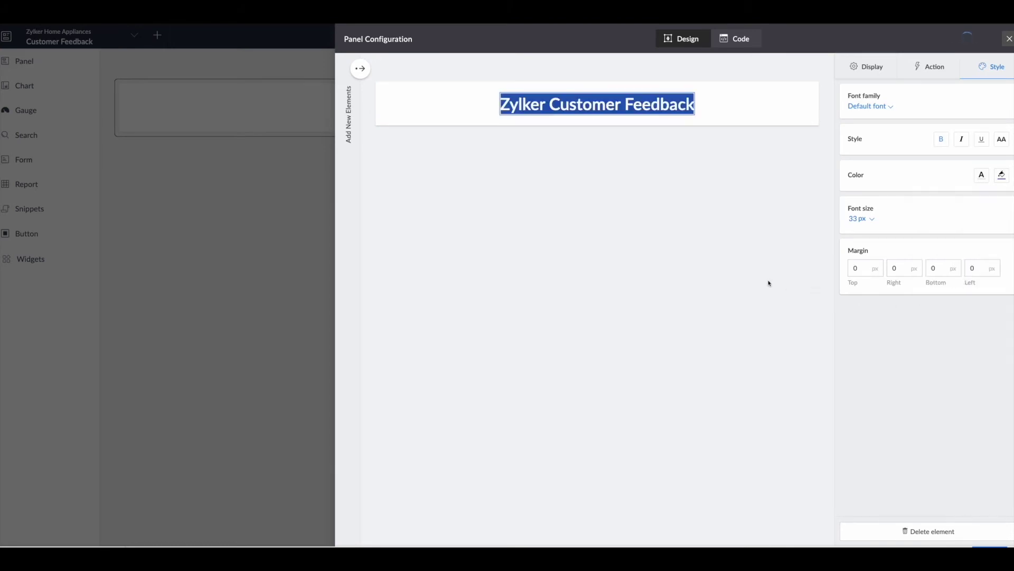
Step: Make the whole panel container dark blue and close the panel configuration
{"action": "left_click", "coordinate": [761, 120]}
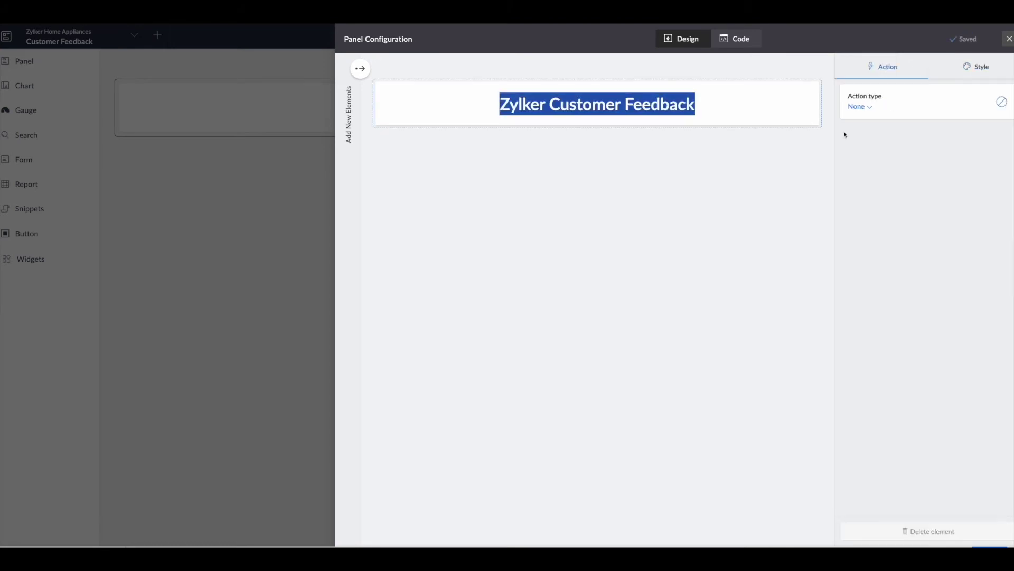
{"action": "left_click", "coordinate": [989, 71]}
{"action": "left_click", "coordinate": [1002, 200]}
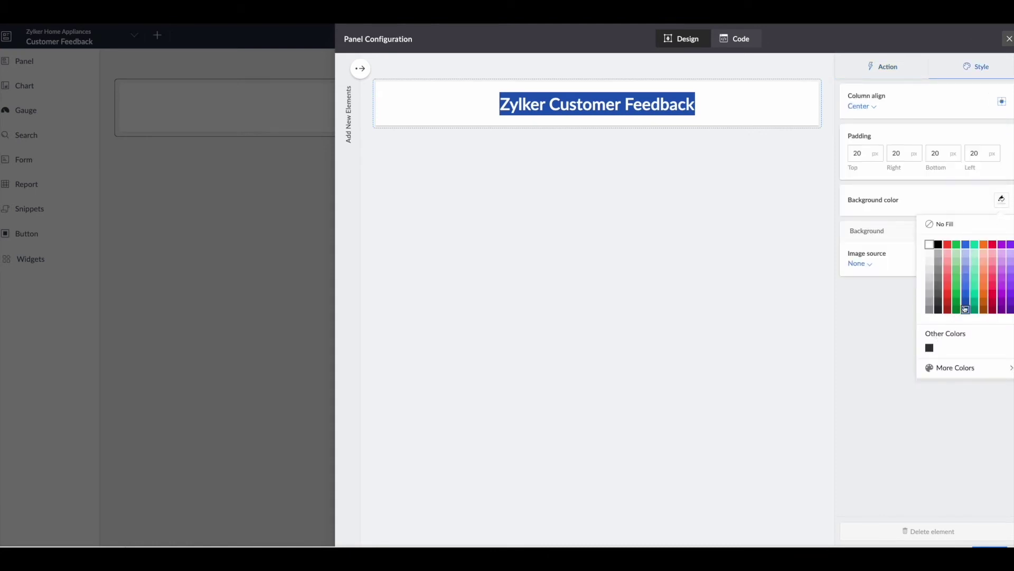
{"action": "left_click", "coordinate": [963, 310]}
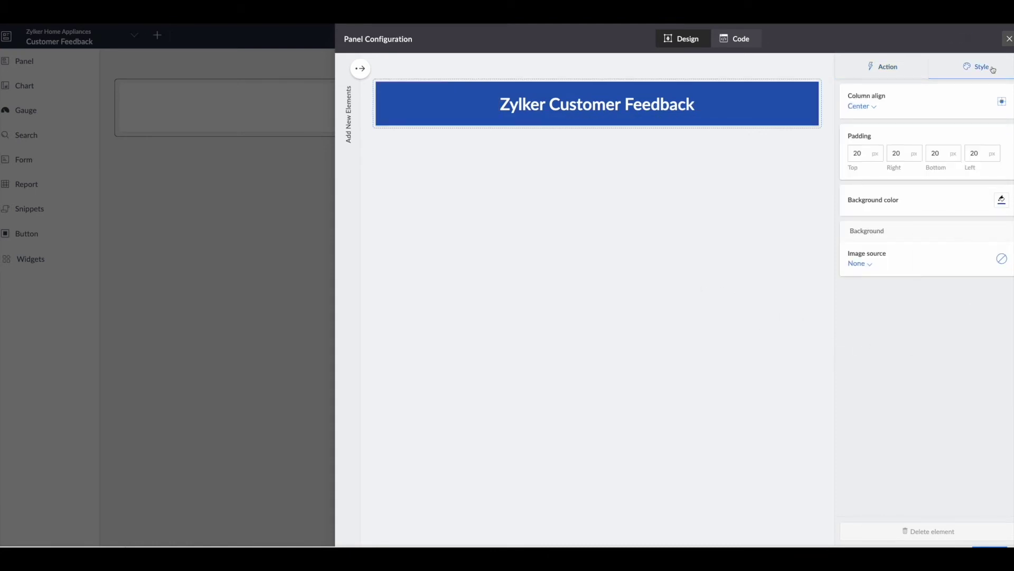
{"action": "left_click", "coordinate": [1009, 39]}
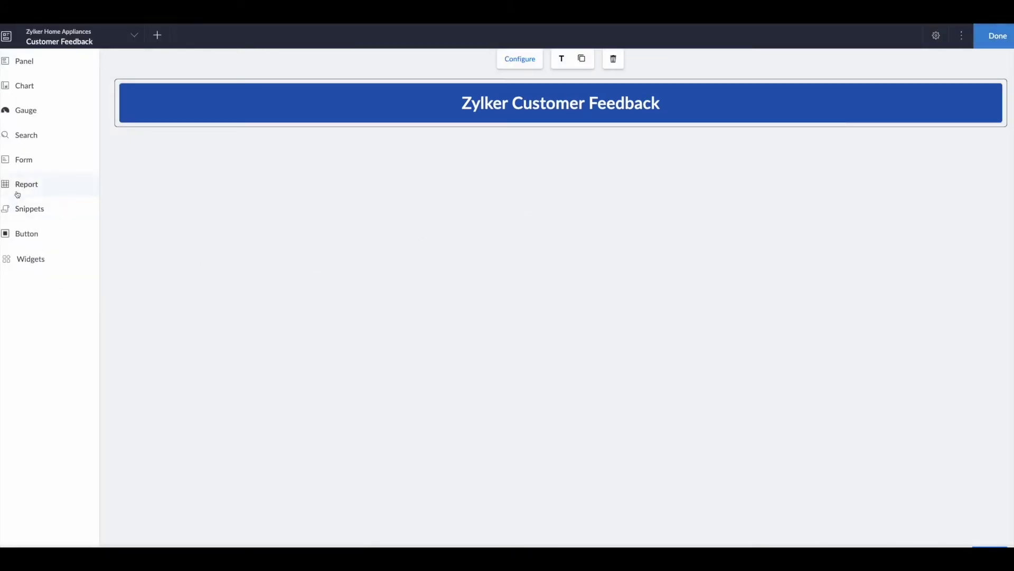
Step: Embed the Feedback form below the banner with public access set to Yes, and finish the page
{"action": "left_click_drag", "start_coordinate": [21, 165], "coordinate": [119, 176]}
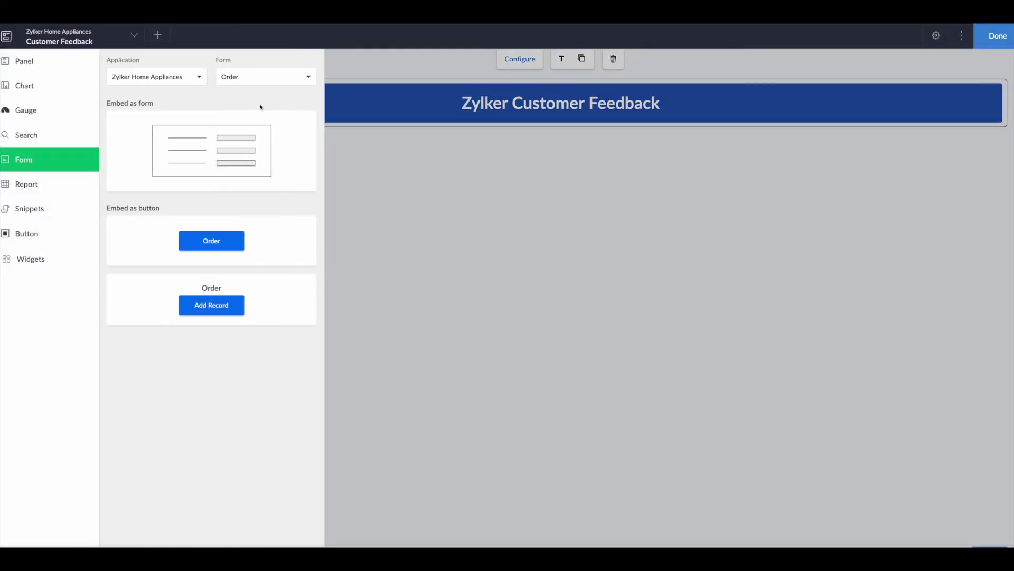
{"action": "left_click", "coordinate": [266, 77]}
{"action": "scroll", "coordinate": [269, 159], "scroll_direction": "down", "scroll_amount": 5}
{"action": "left_click", "coordinate": [280, 206]}
{"action": "left_click_drag", "start_coordinate": [227, 158], "coordinate": [435, 208]}
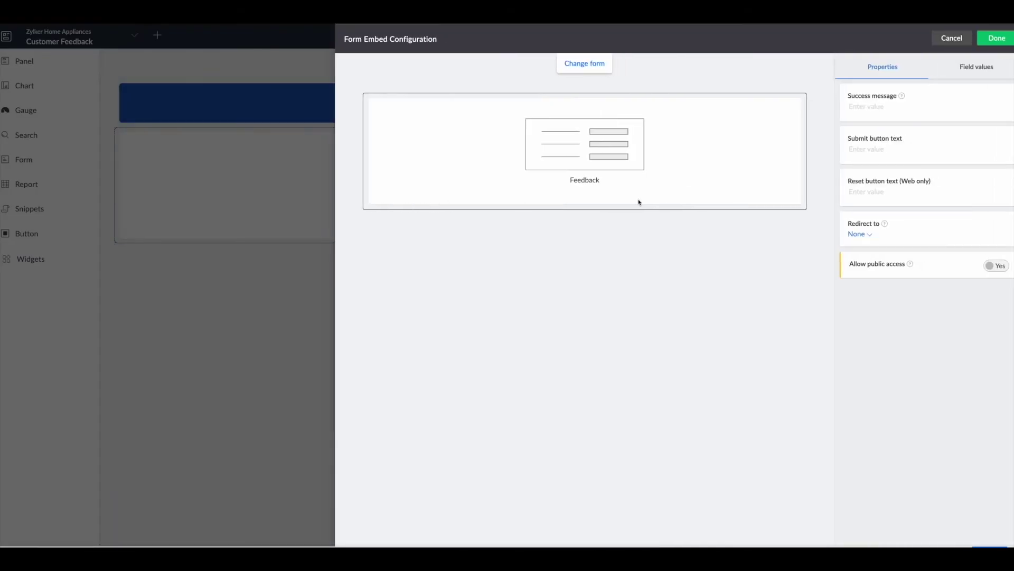
{"action": "left_click", "coordinate": [1000, 269]}
{"action": "left_click", "coordinate": [989, 40]}
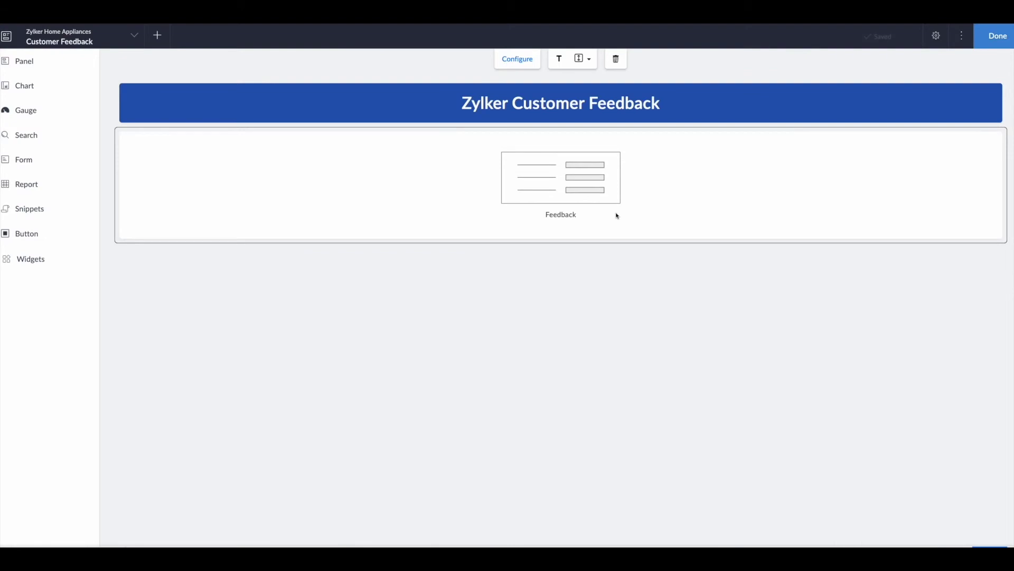
{"action": "left_click", "coordinate": [999, 49]}
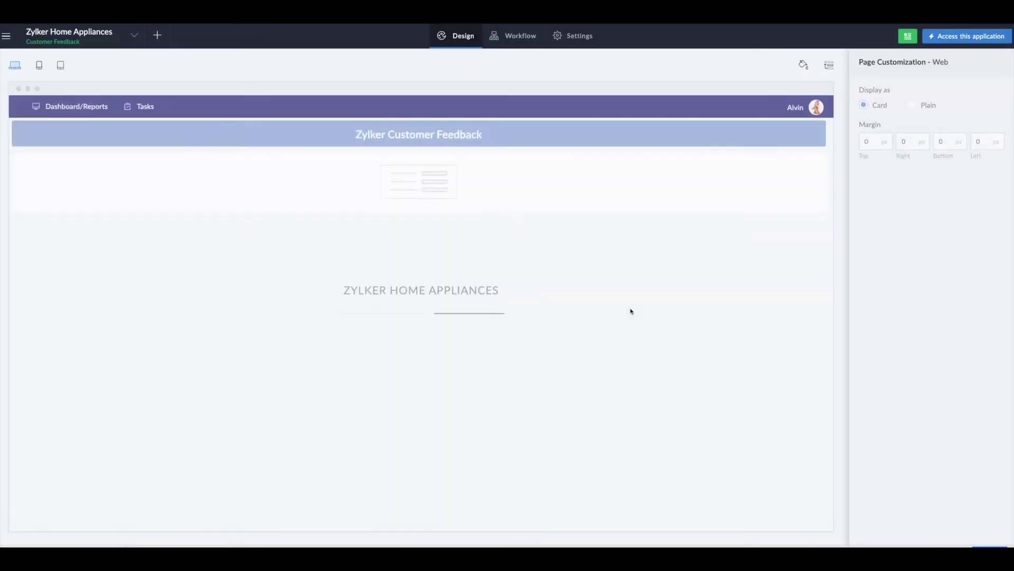
Step: Start a new portal permission set named Feedback, with a description about capturing Customer Feedback
{"action": "left_click", "coordinate": [580, 36]}
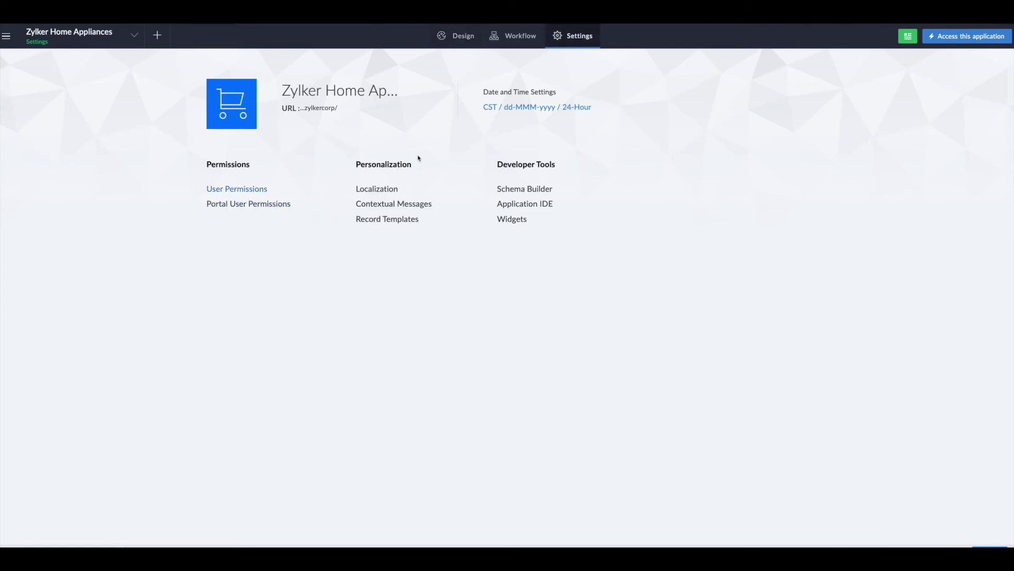
{"action": "left_click", "coordinate": [255, 204]}
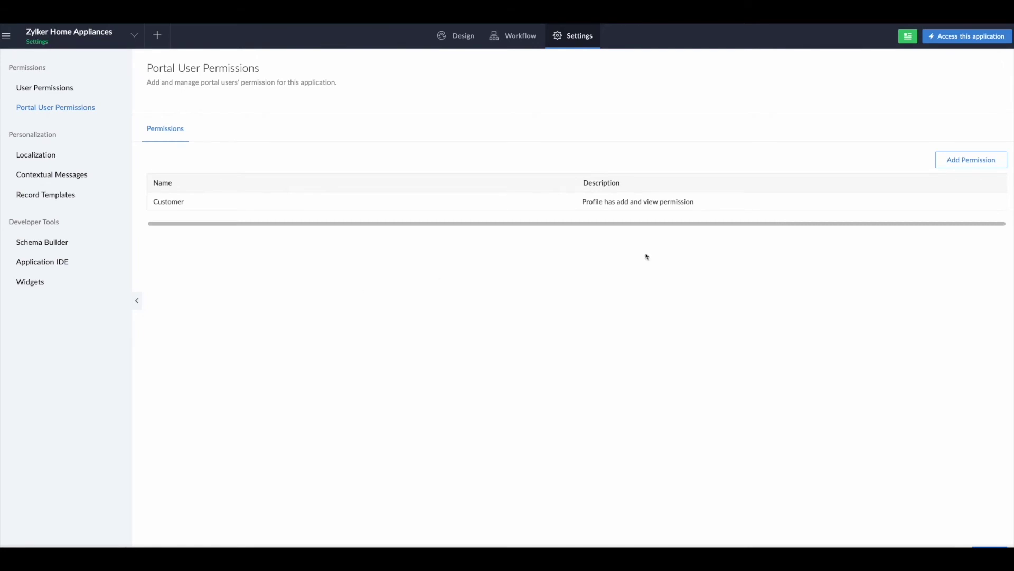
{"action": "left_click", "coordinate": [959, 160]}
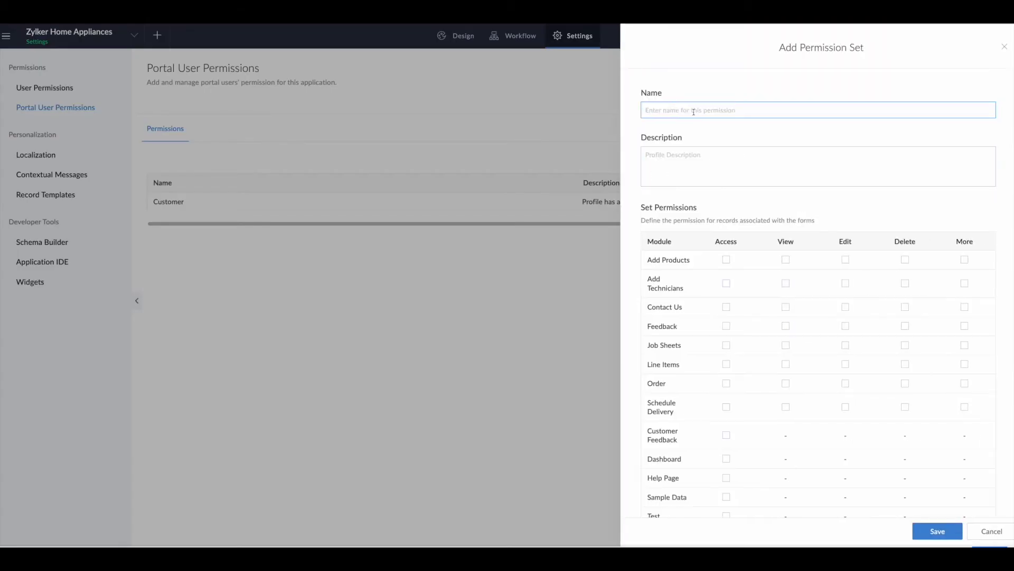
{"action": "type", "text": "Feedback"}
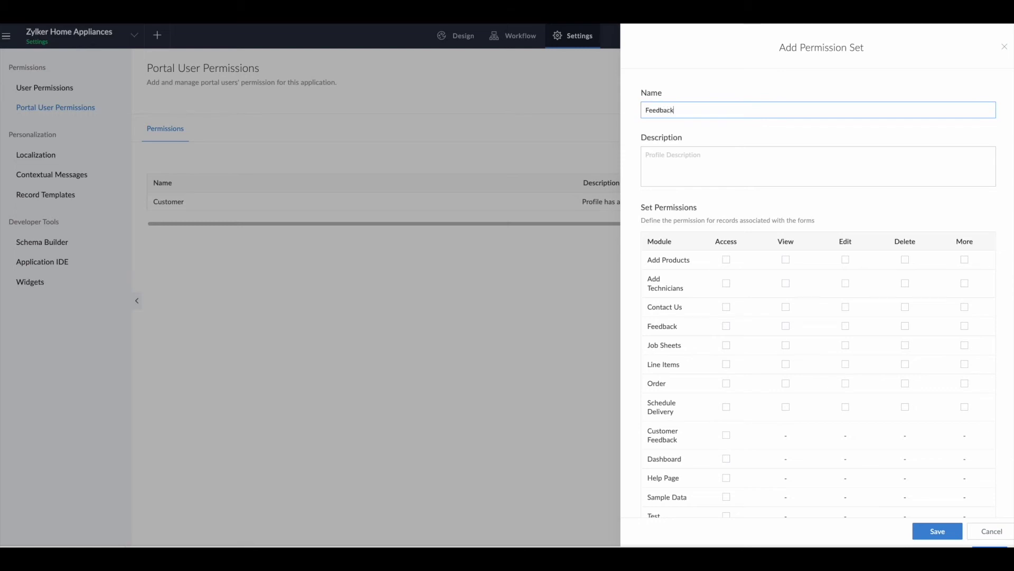
{"action": "left_click", "coordinate": [646, 155]}
{"action": "type", "text": "Portal permission set to captur"}
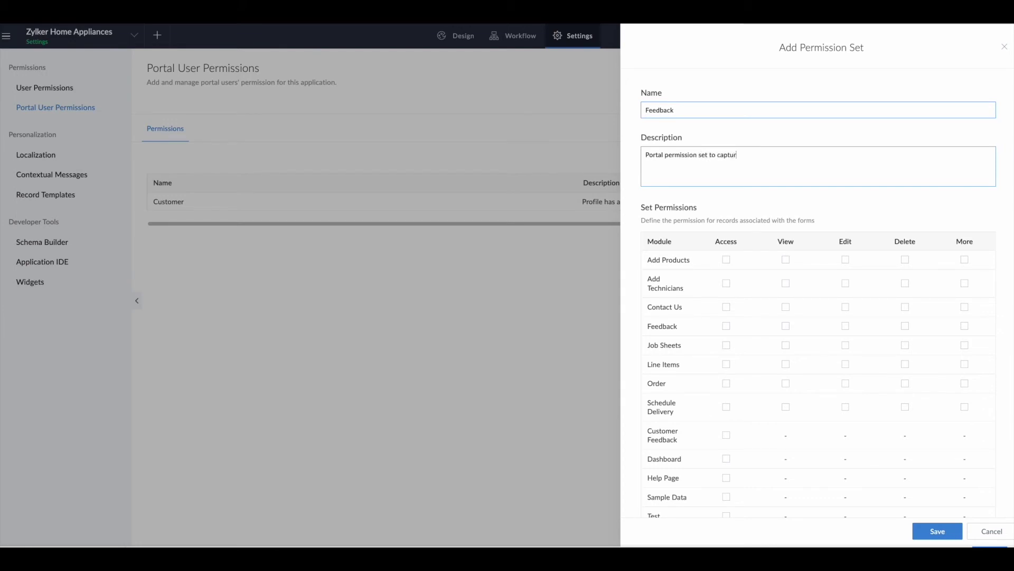
{"action": "type", "text": "Feedback"}
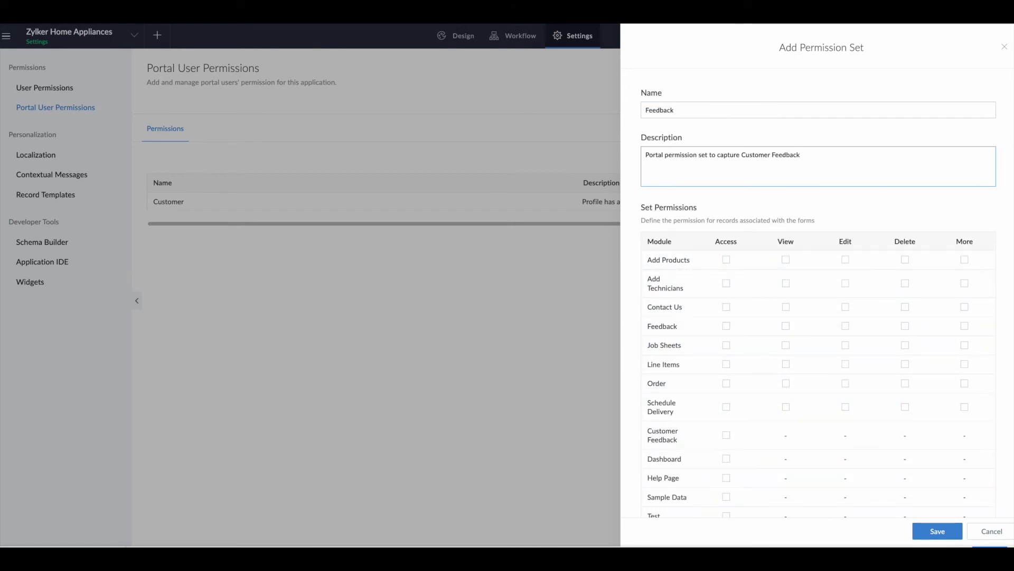
Step: Grant the set access to the Customer Feedback page only and save it
{"action": "scroll", "coordinate": [739, 352], "scroll_direction": "down", "scroll_amount": 1}
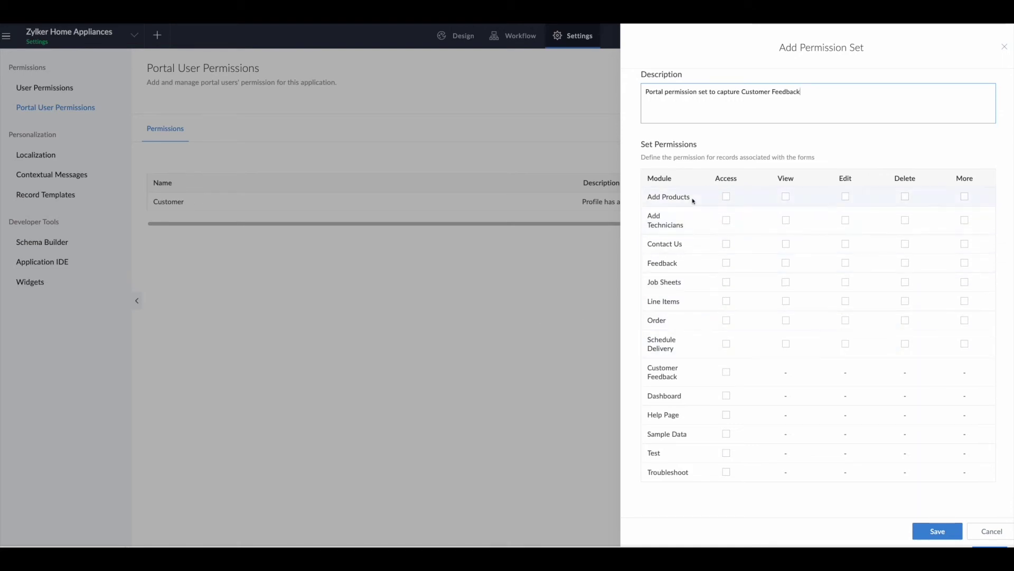
{"action": "left_click", "coordinate": [786, 198]}
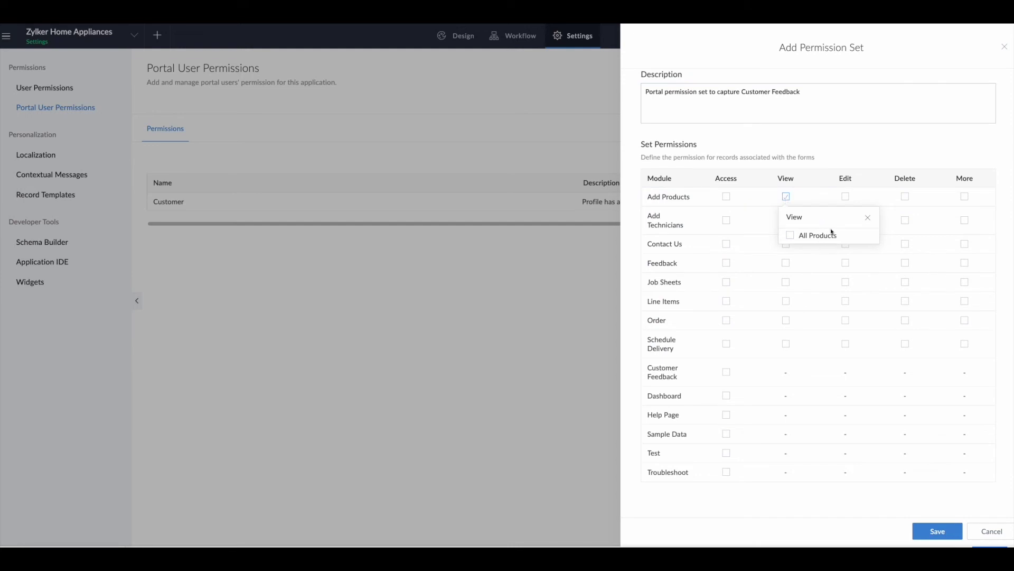
{"action": "left_click", "coordinate": [868, 217]}
{"action": "left_click", "coordinate": [786, 221]}
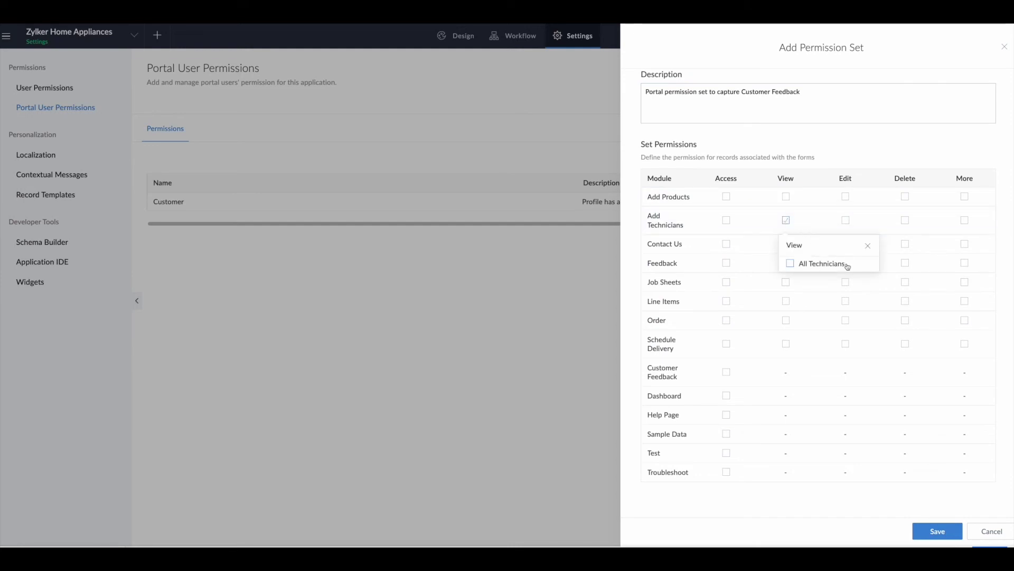
{"action": "left_click", "coordinate": [867, 246]}
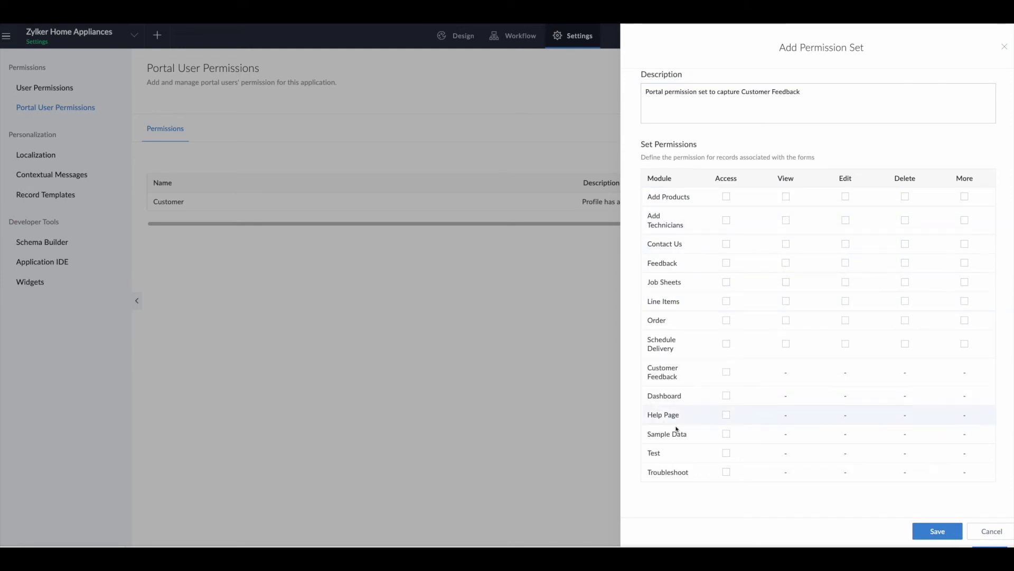
{"action": "left_click", "coordinate": [726, 372]}
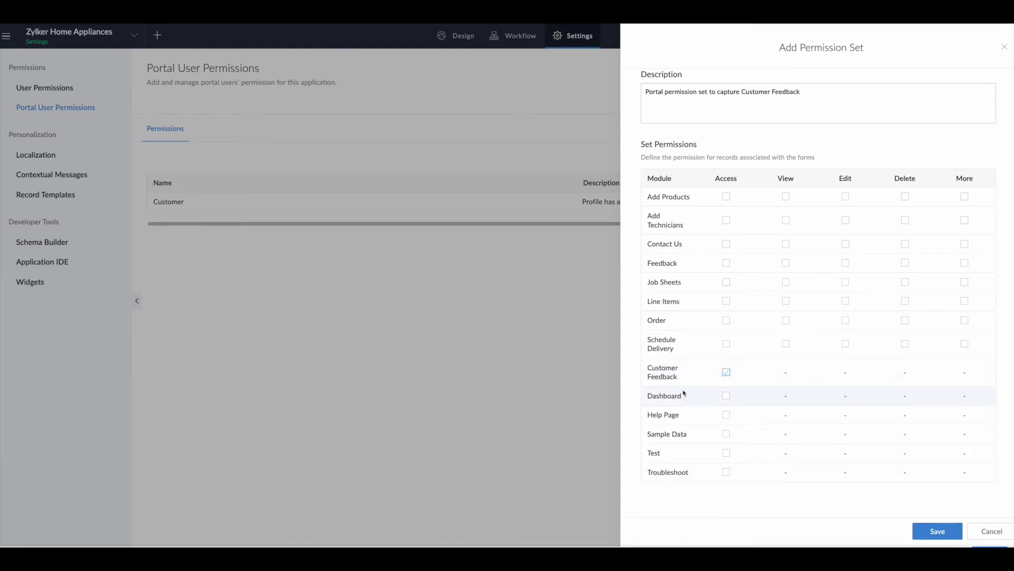
{"action": "left_click", "coordinate": [926, 530]}
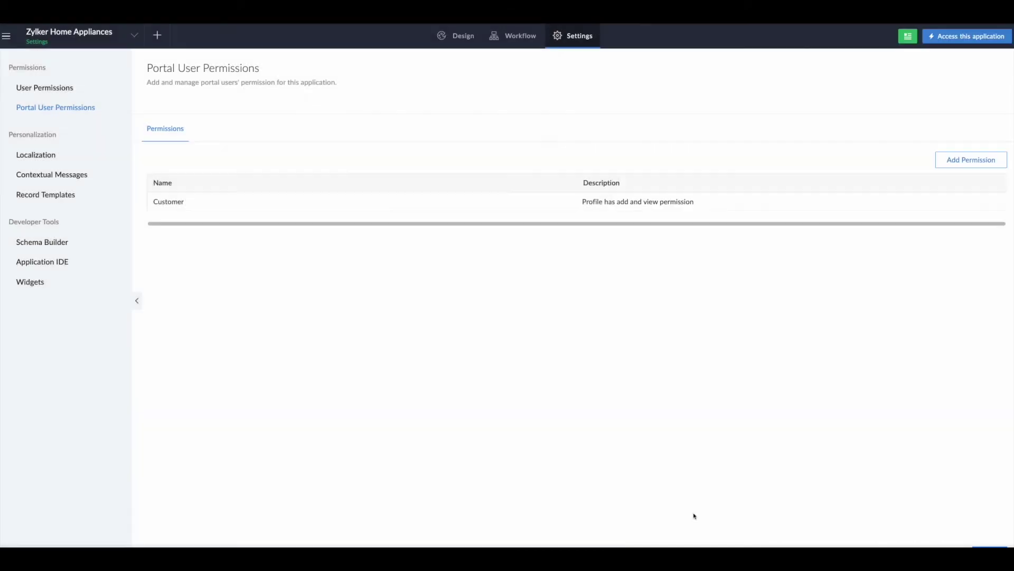
Step: Use the main navigation menu to open the Portal list under Deploy
{"action": "mouse_move", "coordinate": [207, 224]}
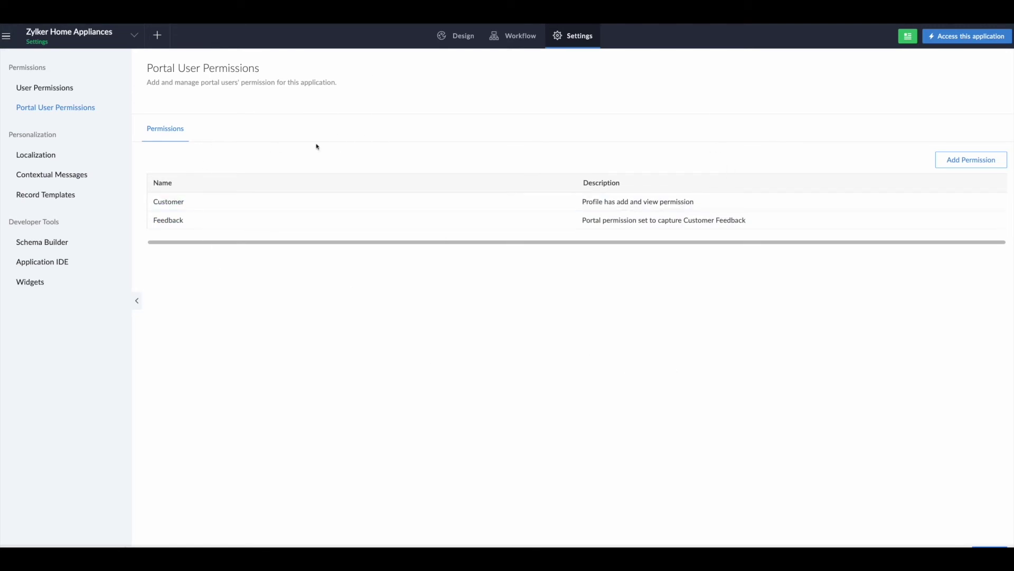
{"action": "left_click", "coordinate": [6, 36]}
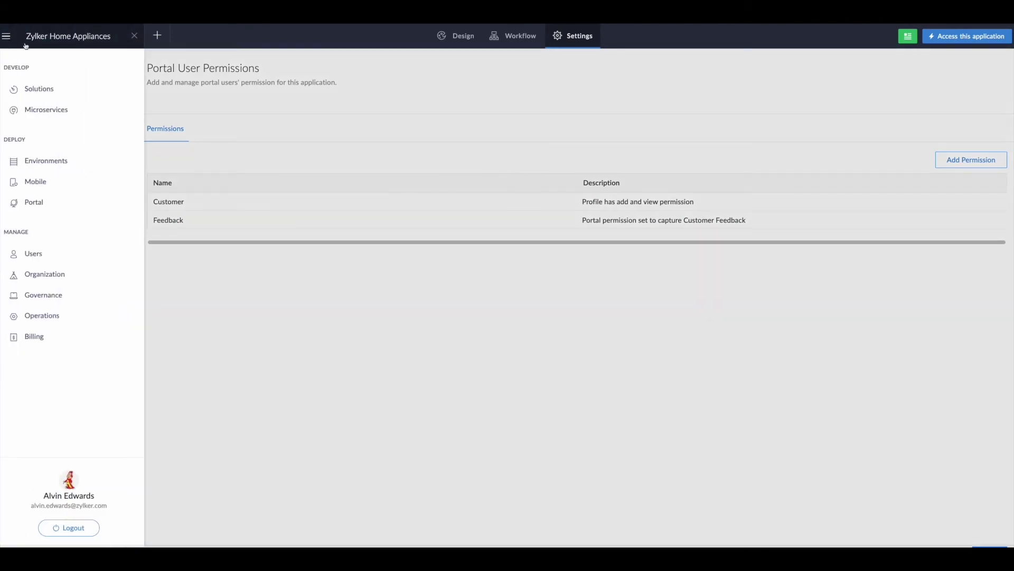
{"action": "left_click", "coordinate": [33, 203]}
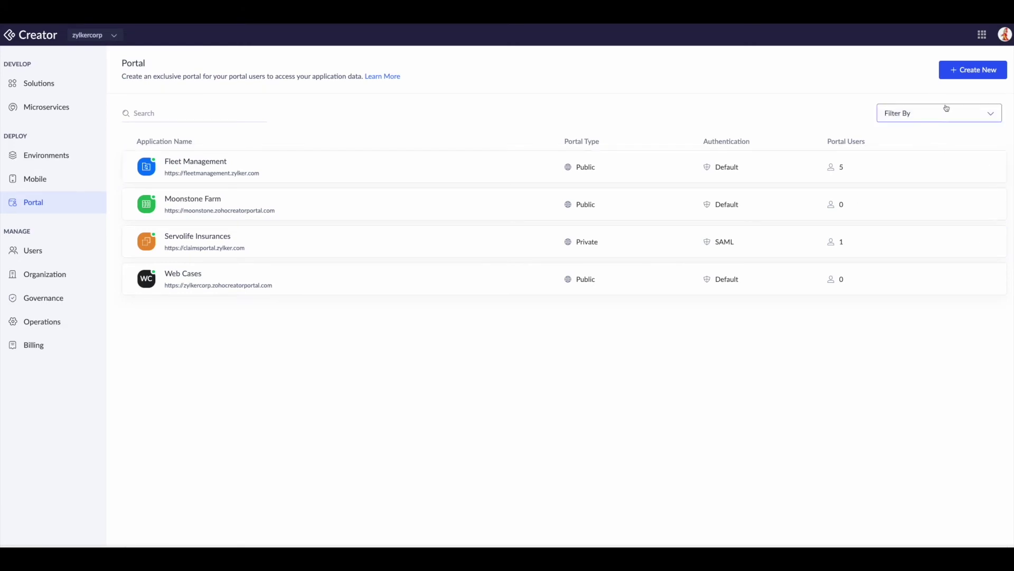
Step: Start a Restricted portal for Zylker Home Appliances at zylkerappliance, notifying the admin on signup
{"action": "left_click", "coordinate": [959, 72]}
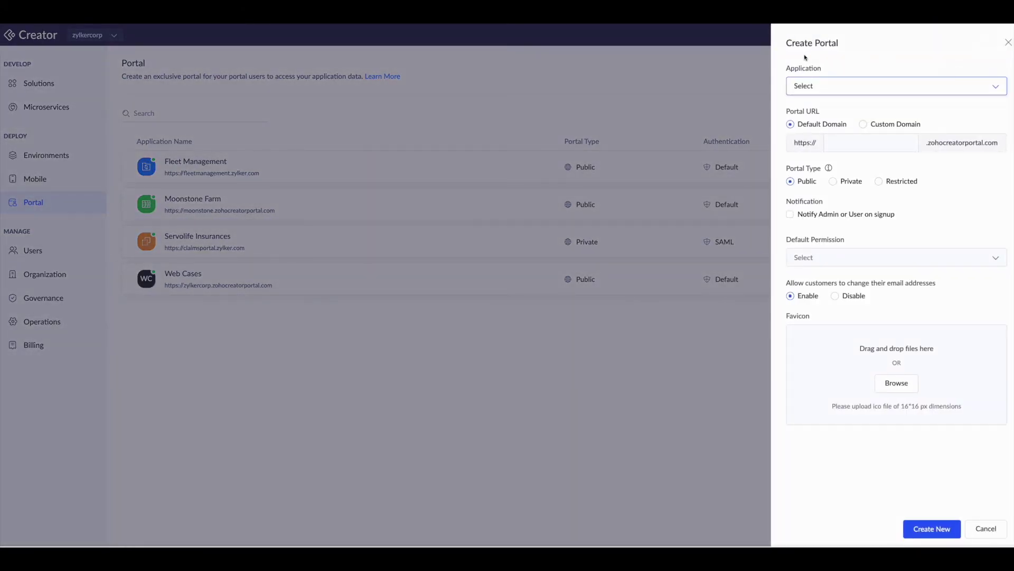
{"action": "left_click", "coordinate": [976, 87]}
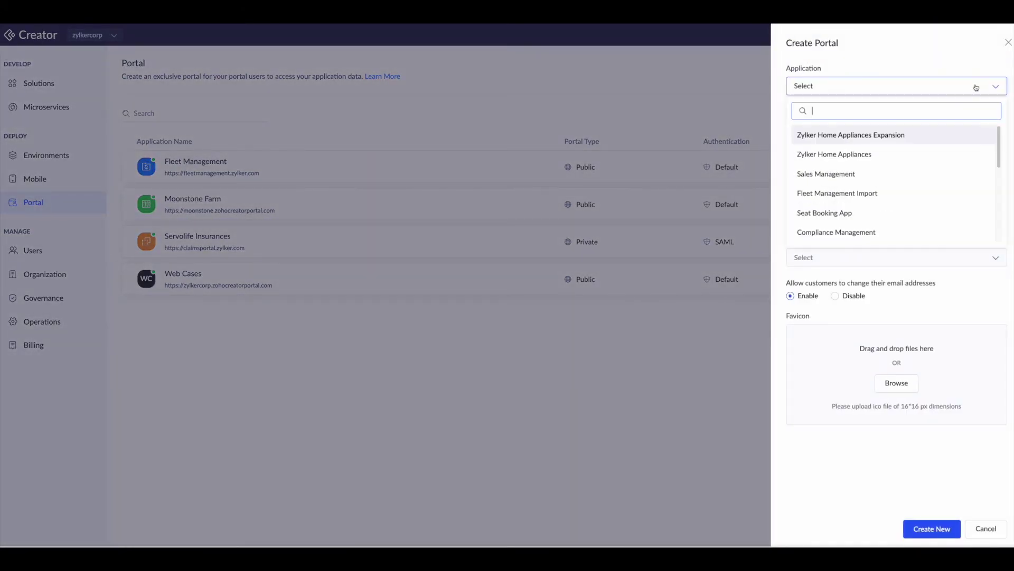
{"action": "left_click", "coordinate": [904, 156]}
{"action": "left_click", "coordinate": [848, 146]}
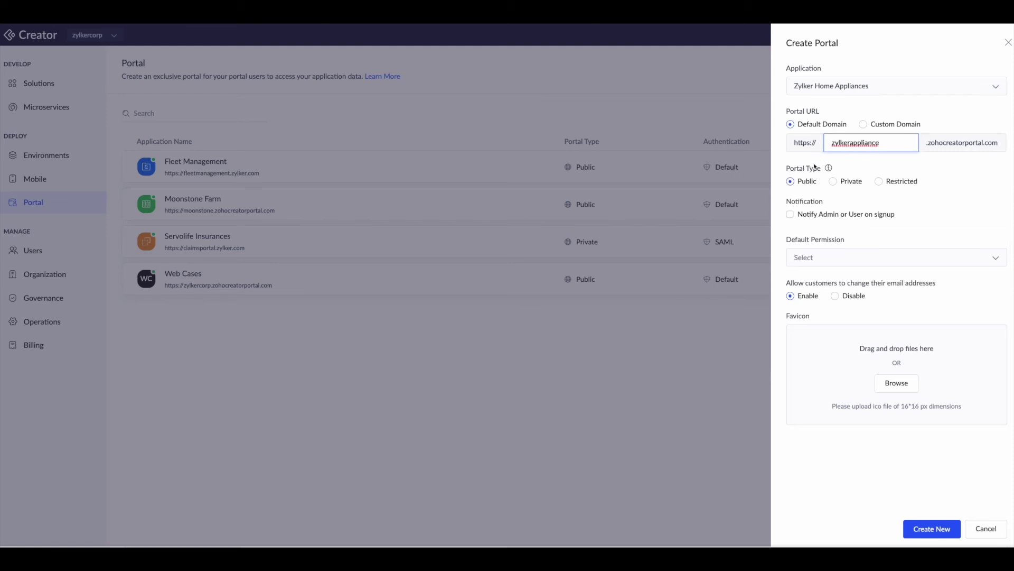
{"action": "left_click", "coordinate": [878, 180]}
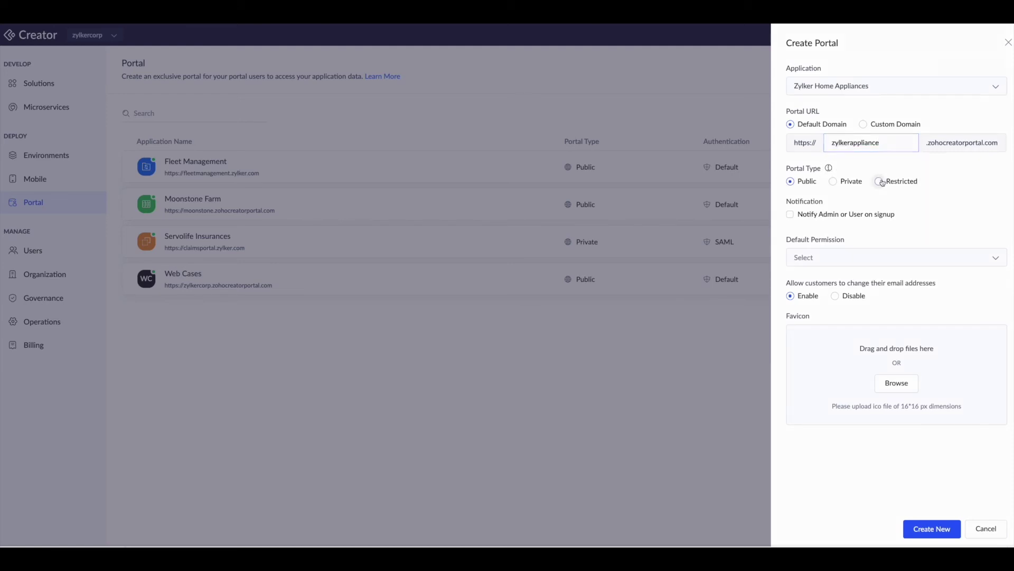
{"action": "left_click", "coordinate": [791, 214]}
Step: Set admin and approval notifications, Feedback as default permission, and disable email changes
{"action": "left_click", "coordinate": [853, 232]}
{"action": "left_click", "coordinate": [859, 256]}
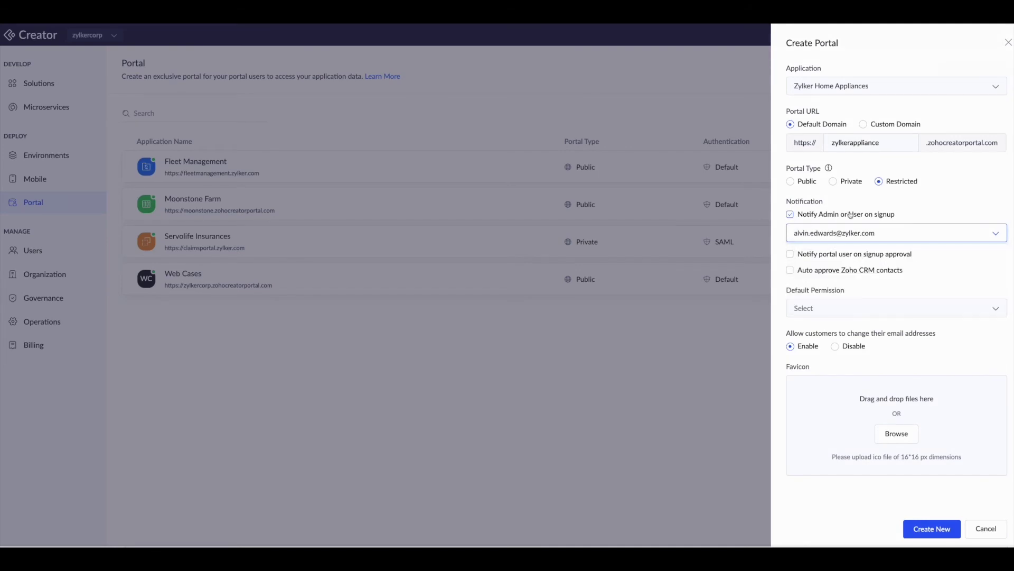
{"action": "left_click", "coordinate": [796, 255]}
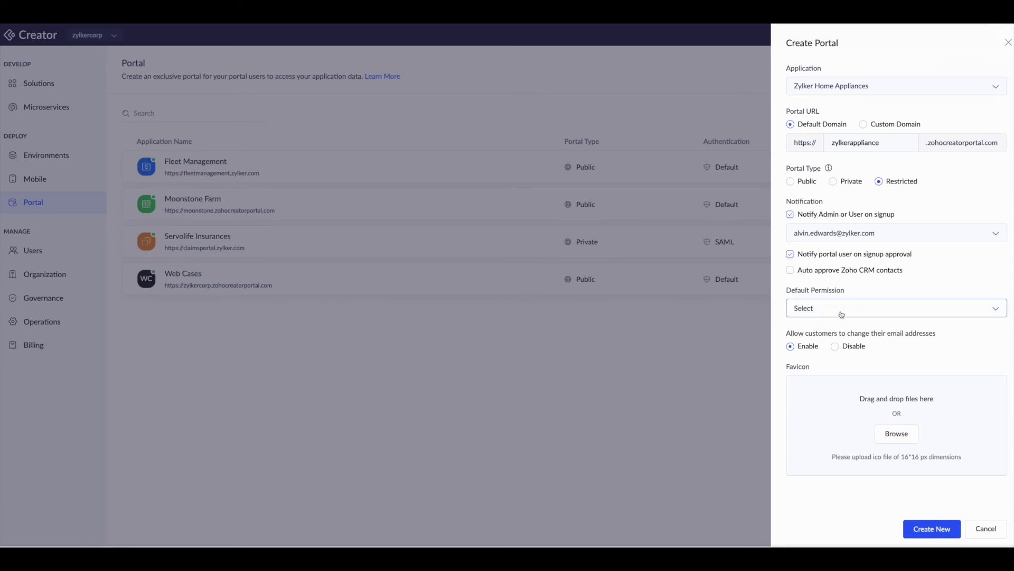
{"action": "left_click", "coordinate": [903, 312]}
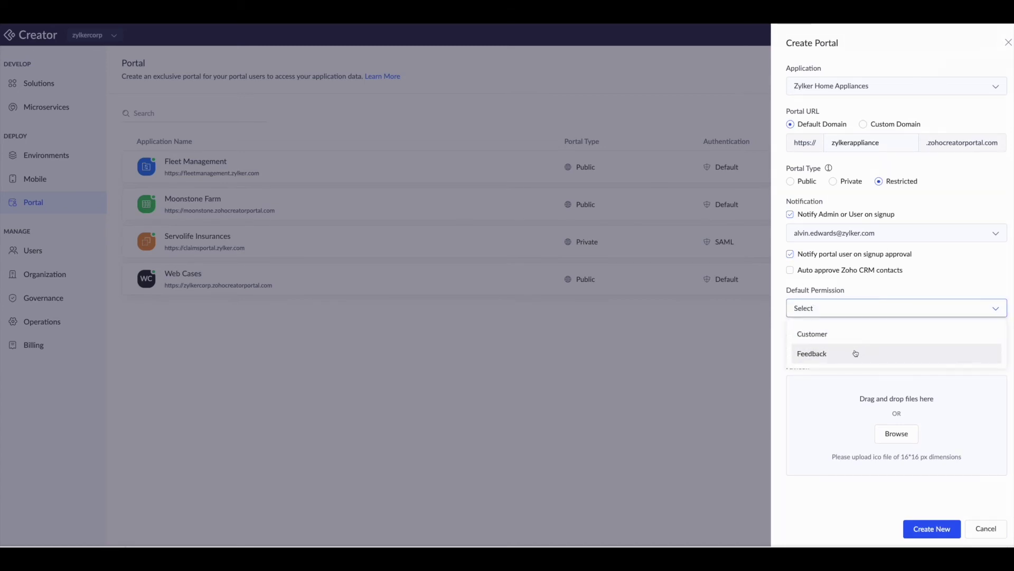
{"action": "left_click", "coordinate": [870, 352]}
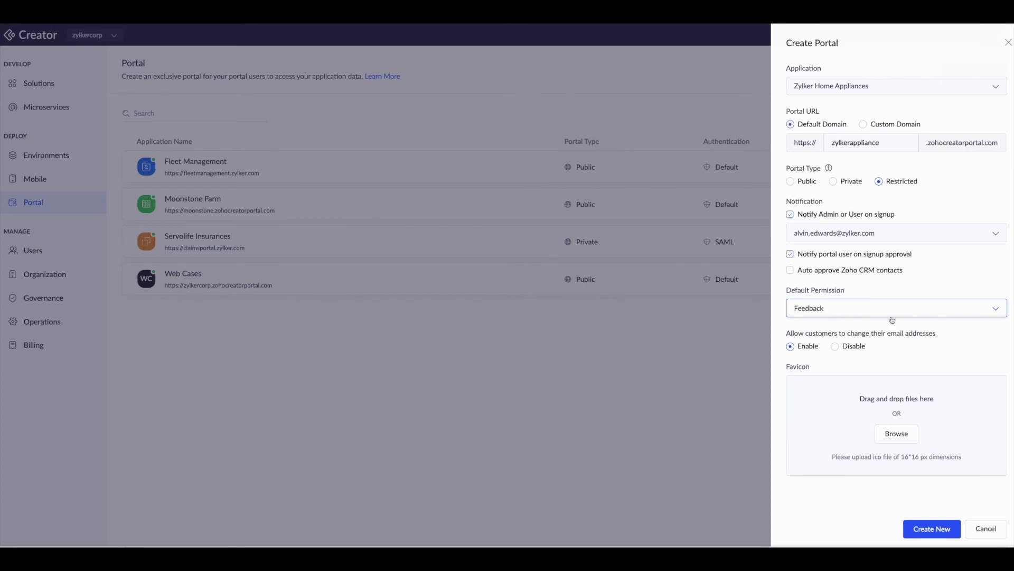
{"action": "left_click", "coordinate": [835, 348]}
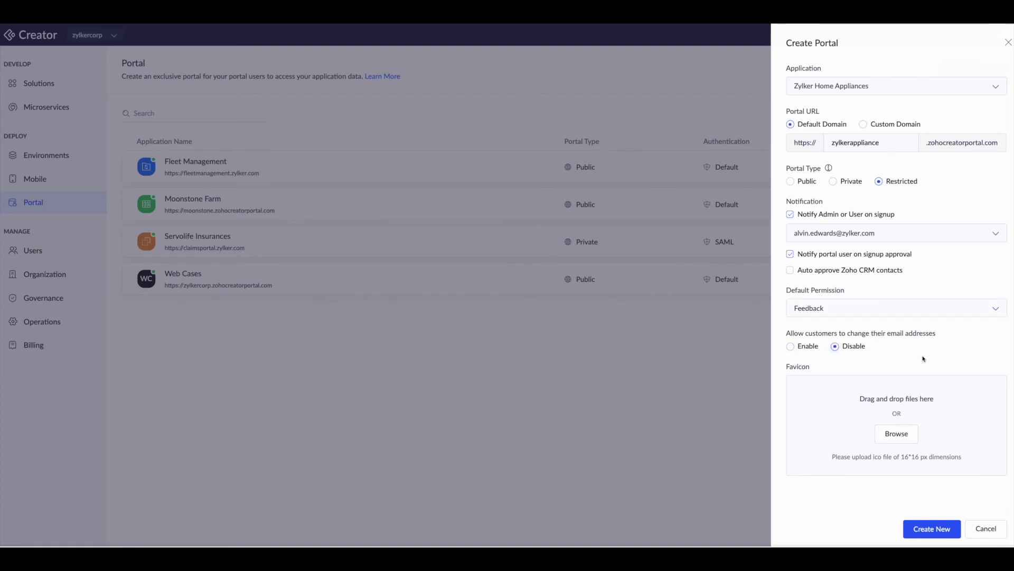
Step: Create the portal and open the Zylker Home Appliances portal's details
{"action": "left_click", "coordinate": [928, 530]}
{"action": "left_click", "coordinate": [928, 530]}
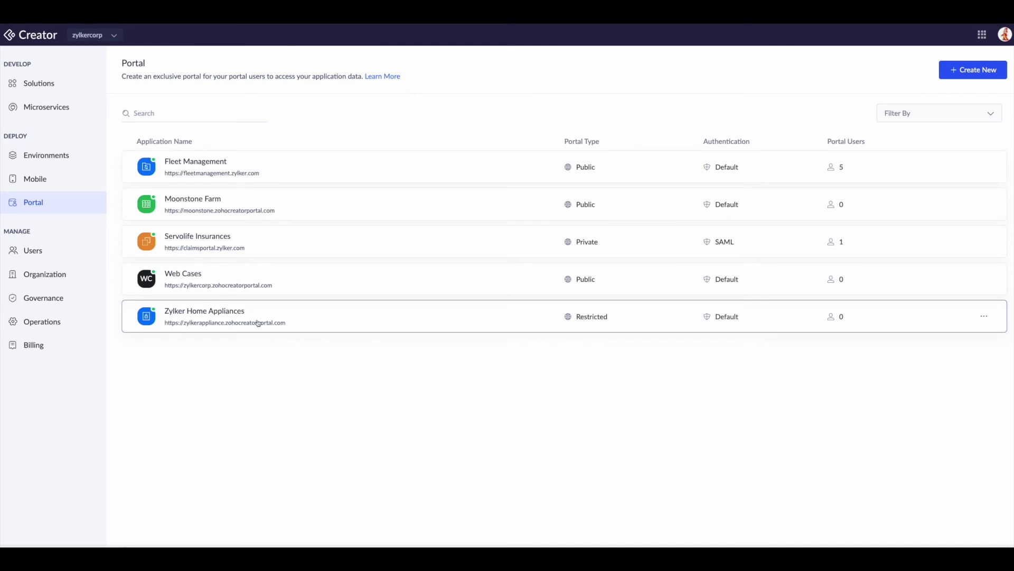
{"action": "left_click", "coordinate": [274, 317]}
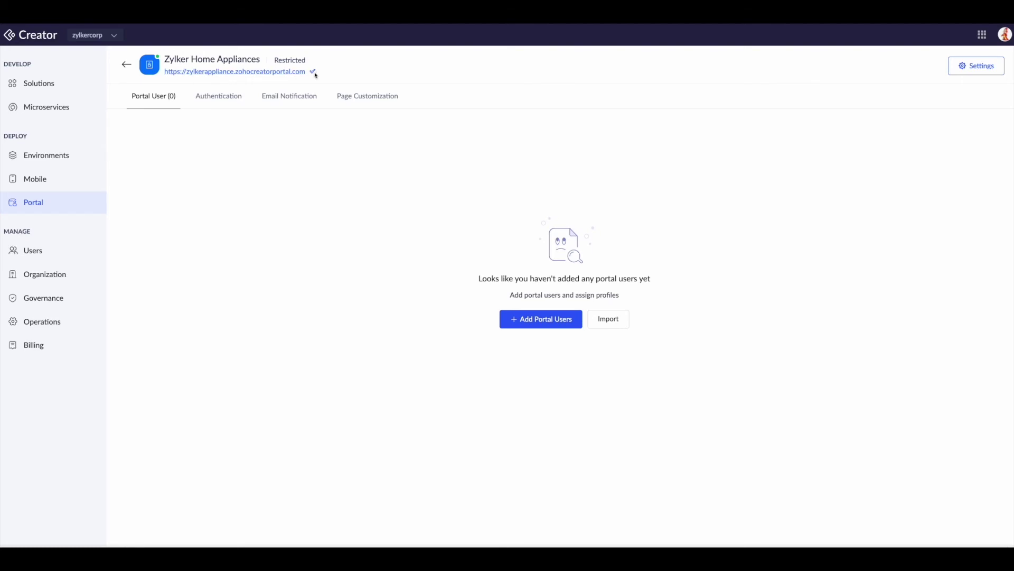
{"action": "key", "text": "super+t"}
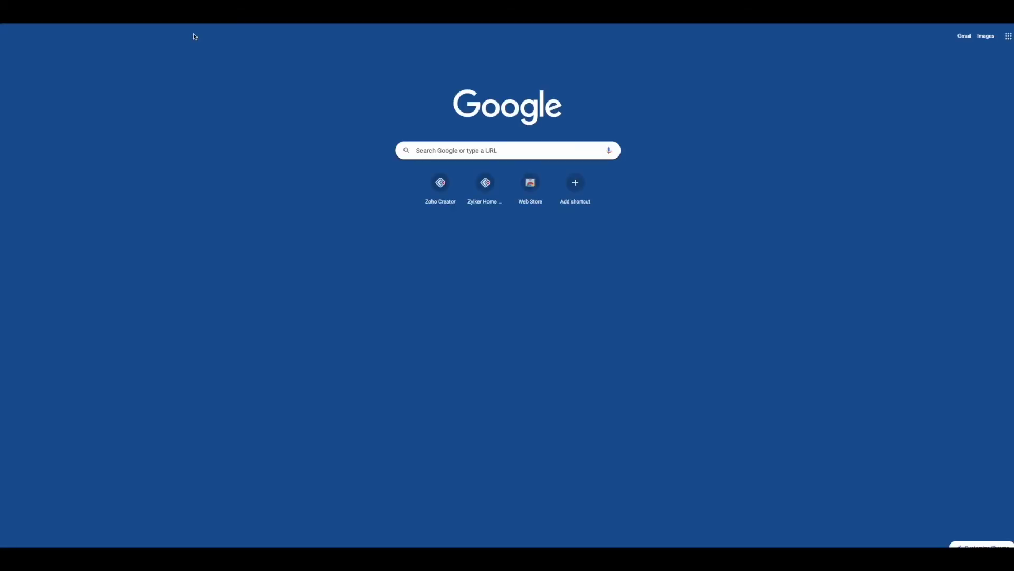
Step: Load the copied portal address and open the sign-up form
{"action": "right_click", "coordinate": [229, 29]}
{"action": "left_click", "coordinate": [266, 74]}
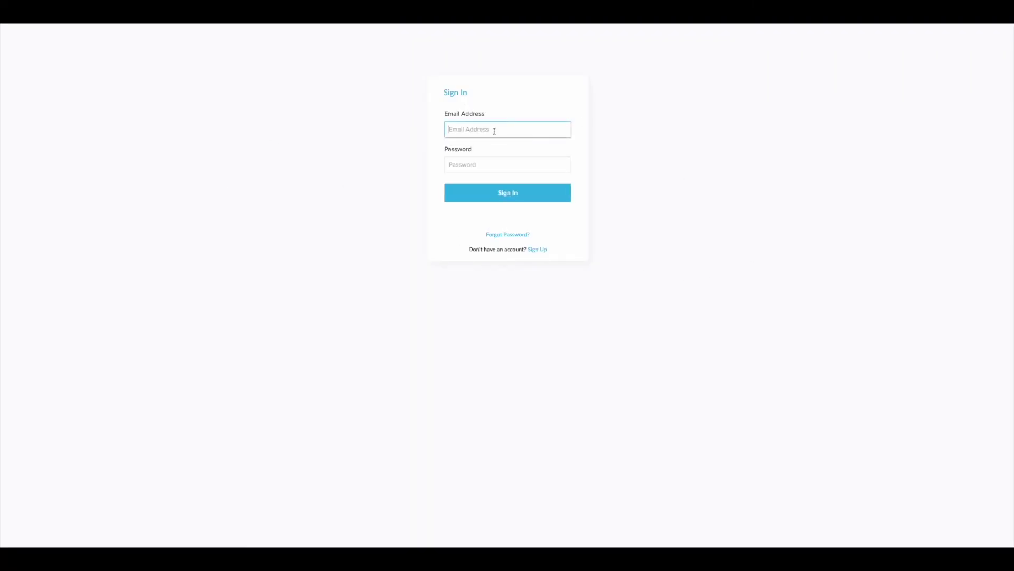
{"action": "left_click", "coordinate": [543, 250]}
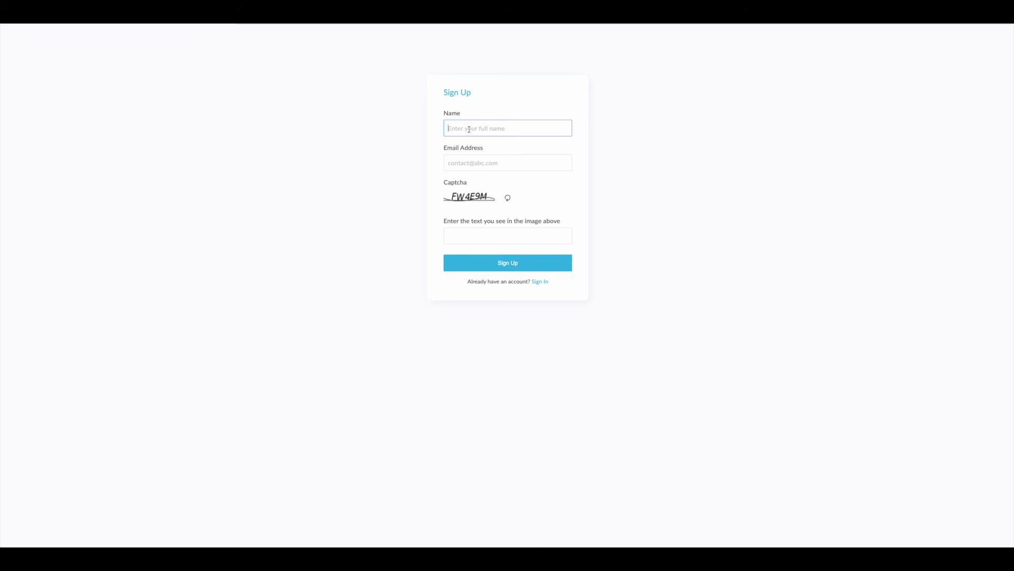
Step: Enter the new user's full name, e-mail address and the captcha text, then submit the sign-up
{"action": "type", "text": "John Doe"}
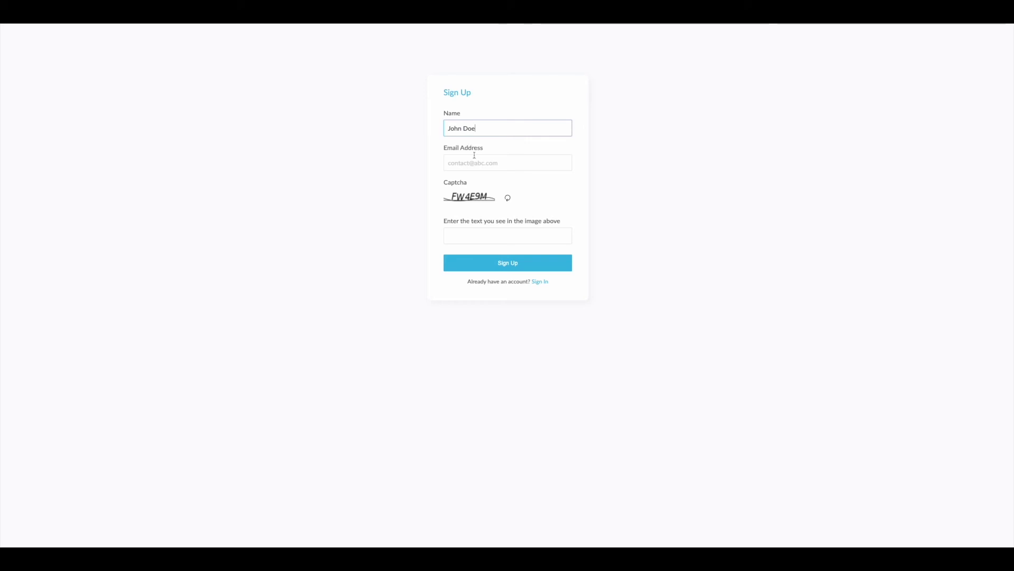
{"action": "left_click", "coordinate": [475, 160]}
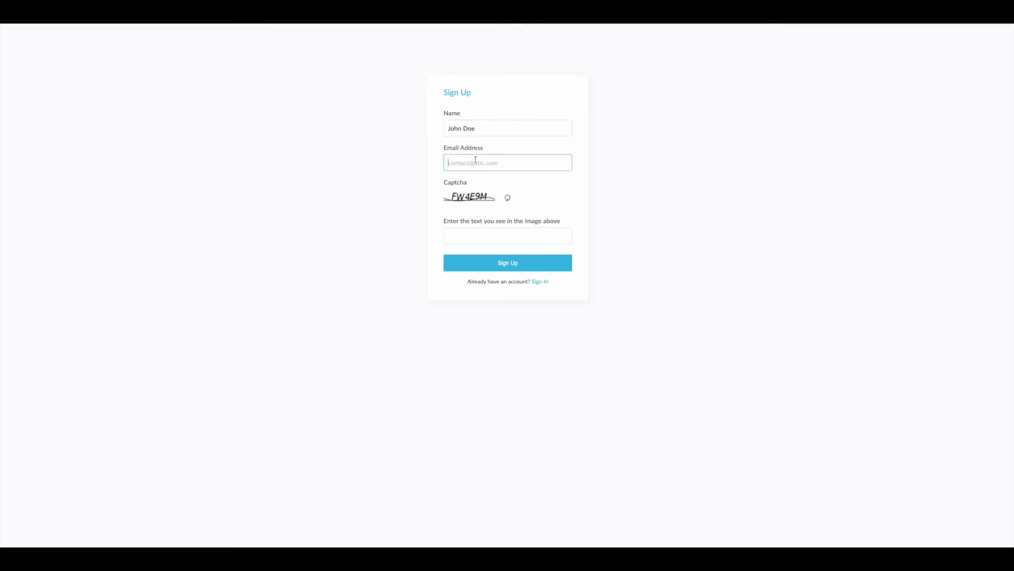
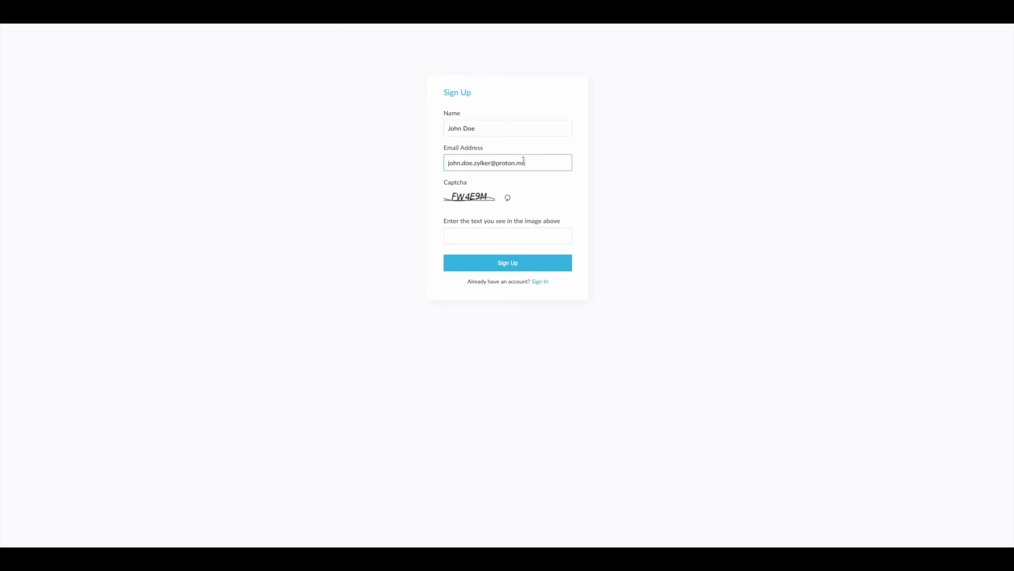
{"action": "left_click", "coordinate": [482, 235]}
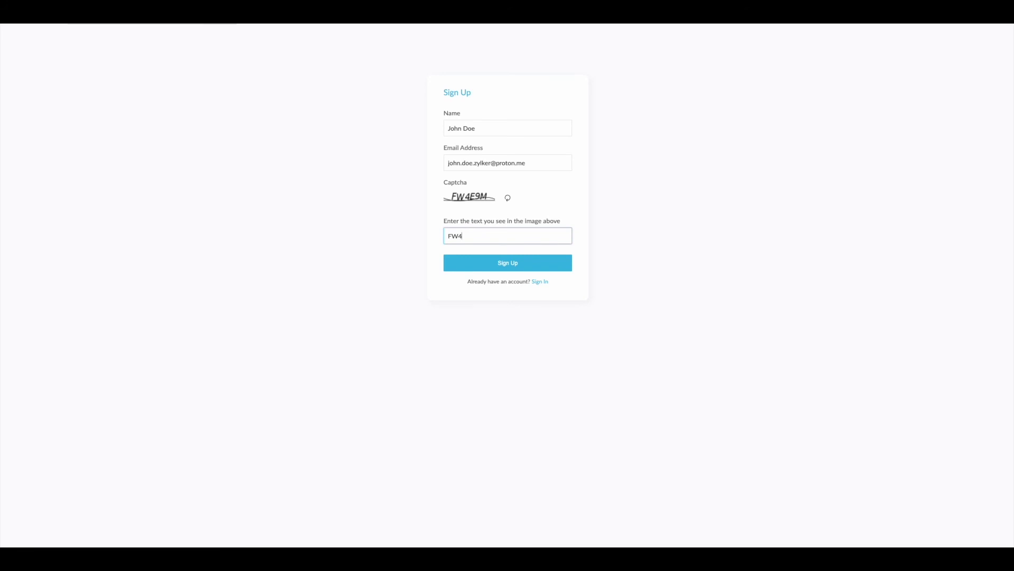
{"action": "type", "text": "FW4E9"}
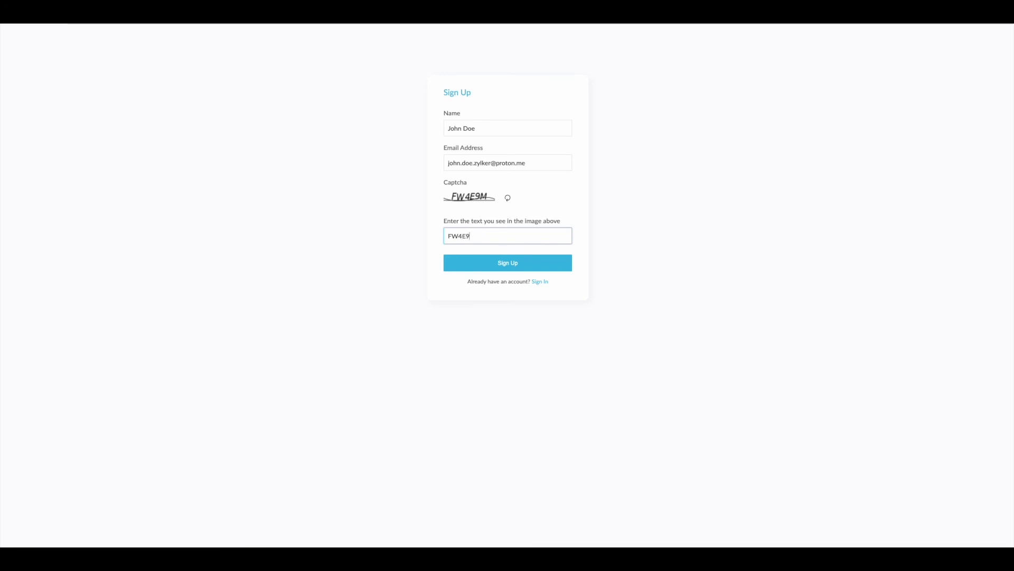
{"action": "type", "text": "M"}
{"action": "left_click", "coordinate": [481, 269]}
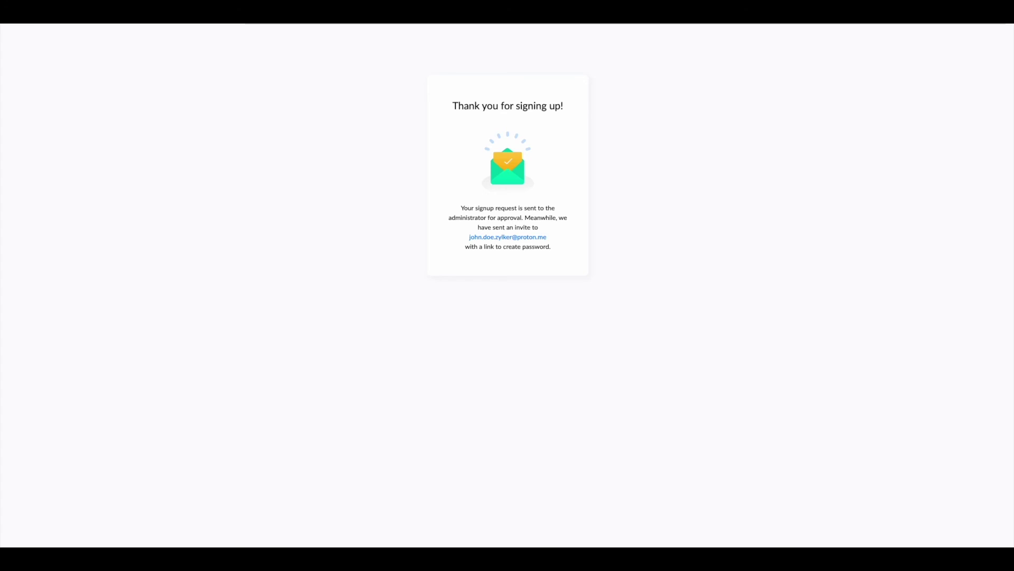
{"action": "key", "text": "ctrl+t"}
Step: Open the password-creation link, then enter and confirm the new account password
{"action": "right_click", "coordinate": [235, 23]}
{"action": "left_click", "coordinate": [264, 72]}
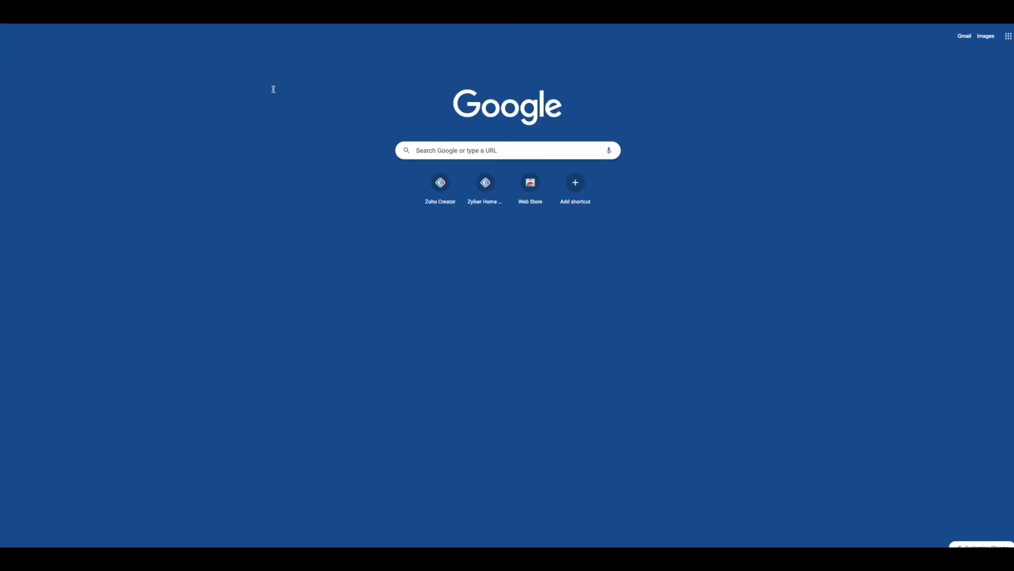
{"action": "left_click", "coordinate": [476, 132]}
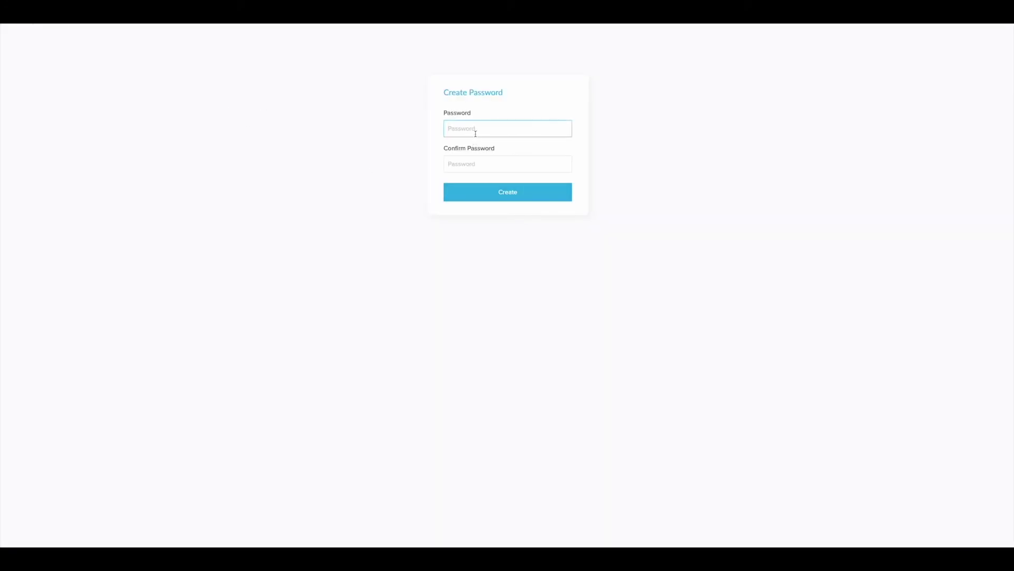
{"action": "type", "text": "•••••"}
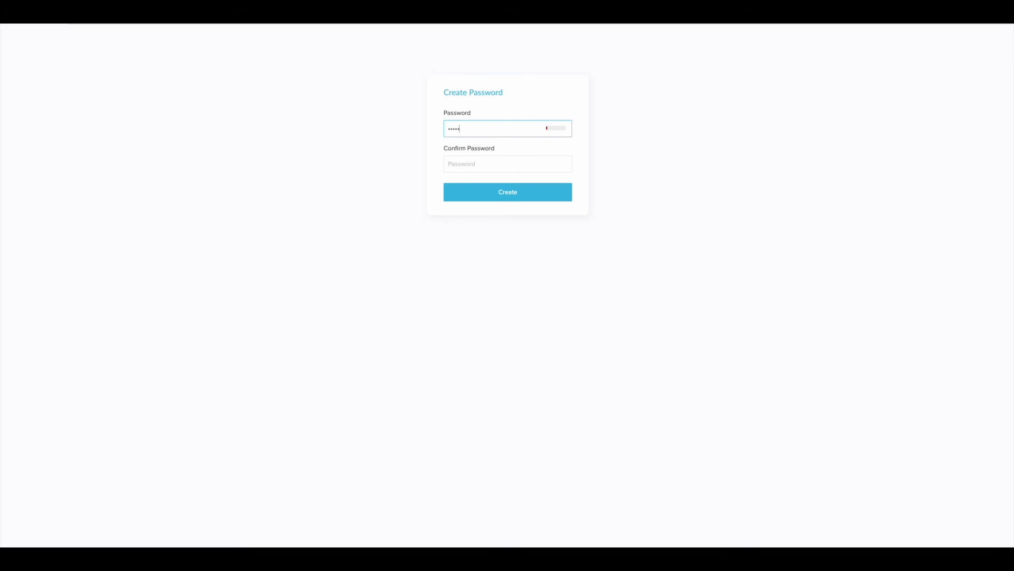
{"action": "type", "text": "•••••"}
{"action": "key", "text": "Tab"}
{"action": "type", "text": "•••••••"}
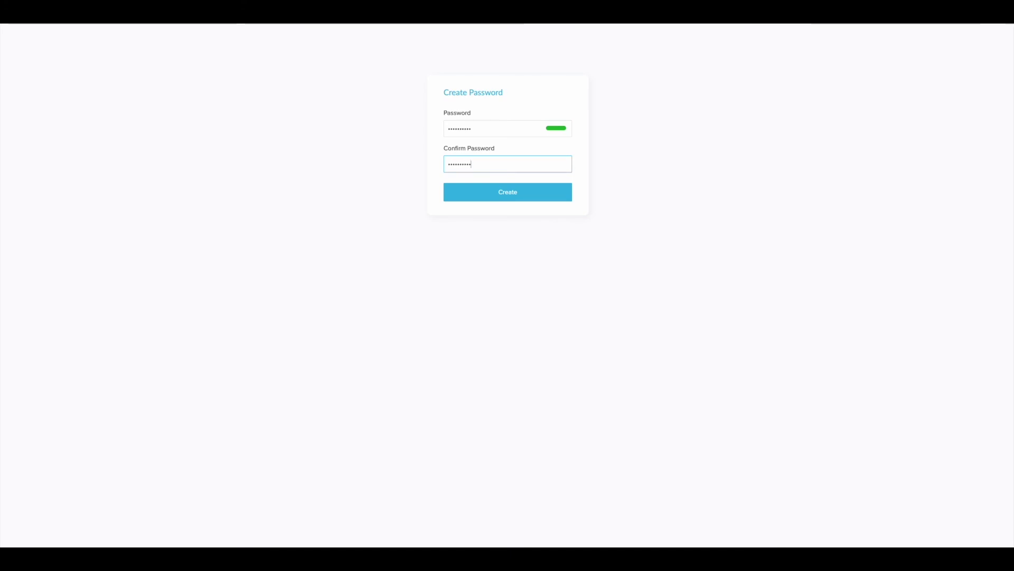
{"action": "left_click", "coordinate": [507, 192]}
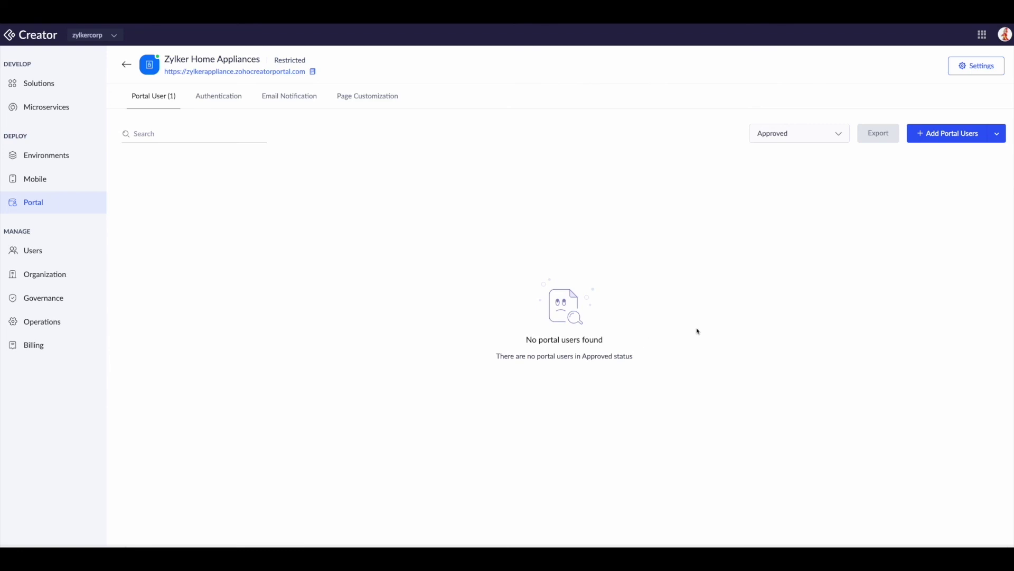
Step: Filter portal users to Pending, select the pending user and approve their sign-up
{"action": "left_click", "coordinate": [835, 135]}
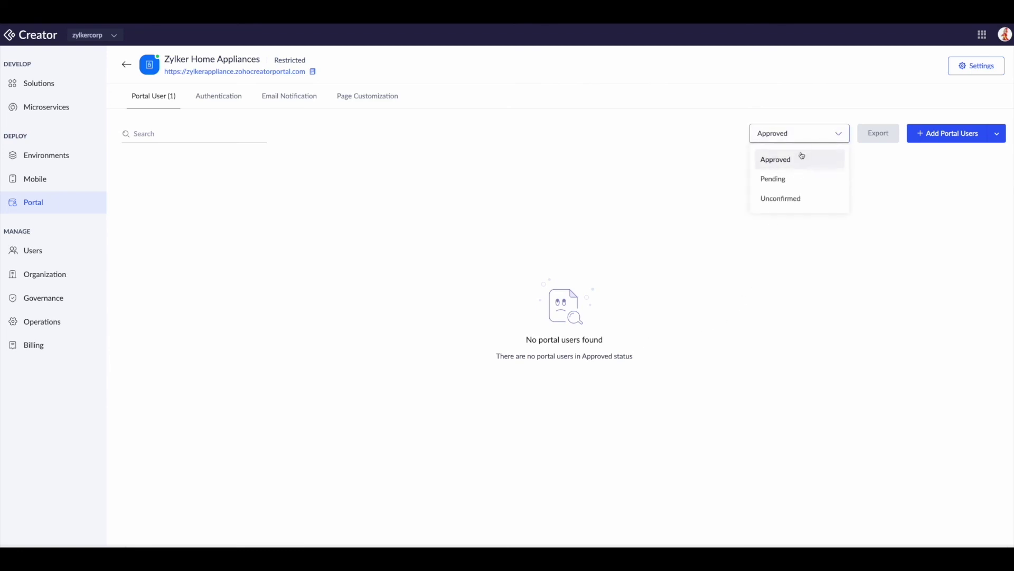
{"action": "left_click", "coordinate": [791, 178]}
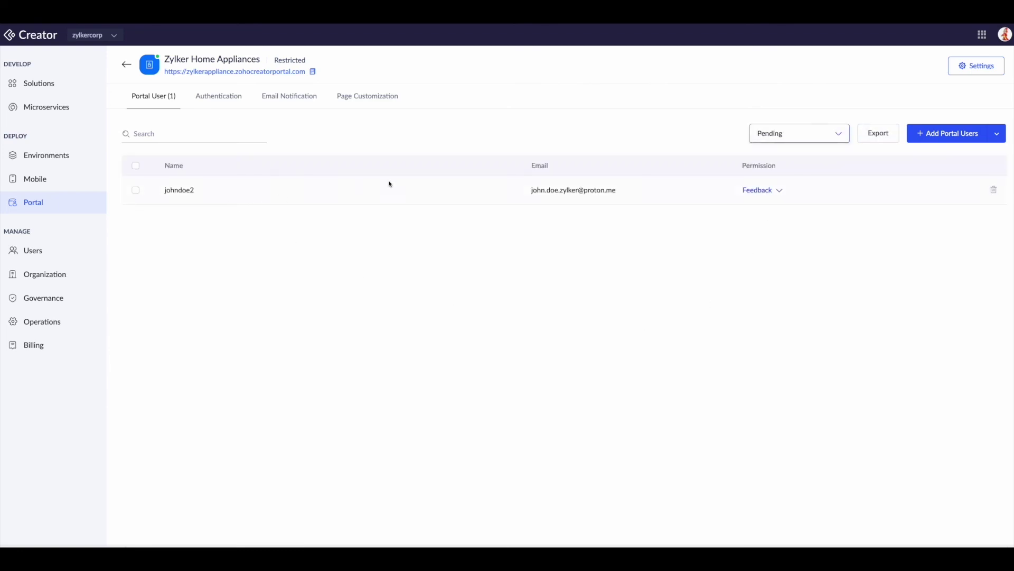
{"action": "left_click", "coordinate": [136, 191]}
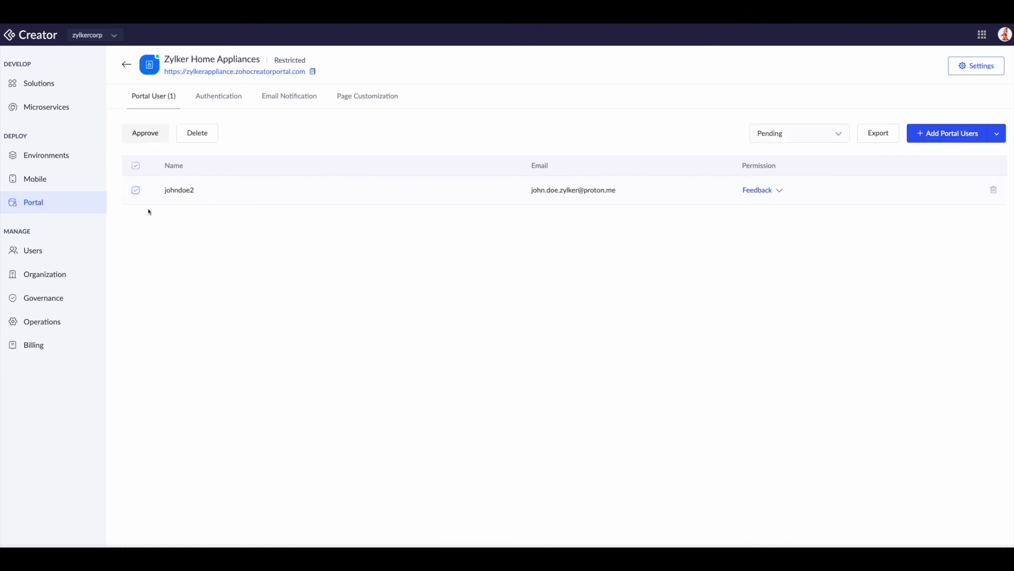
{"action": "left_click", "coordinate": [143, 133]}
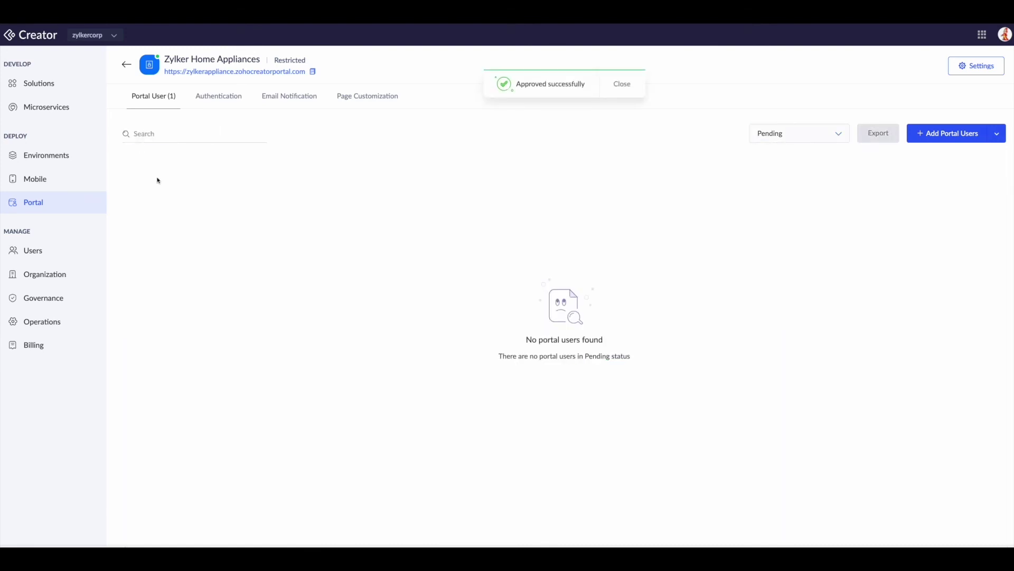
{"action": "left_click", "coordinate": [612, 84]}
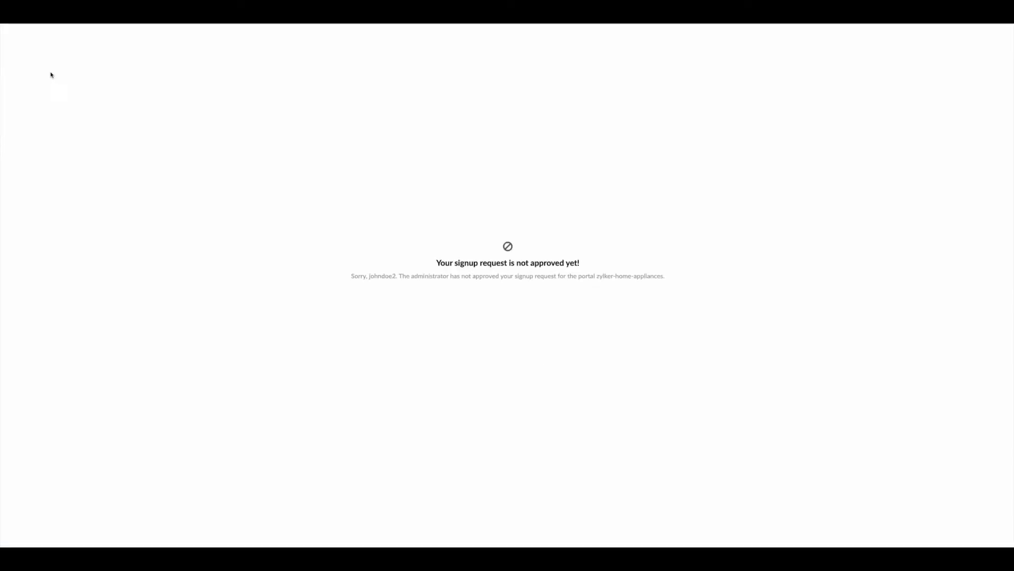
Step: Reload the portal page as the newly approved user
{"action": "key", "text": "F5"}
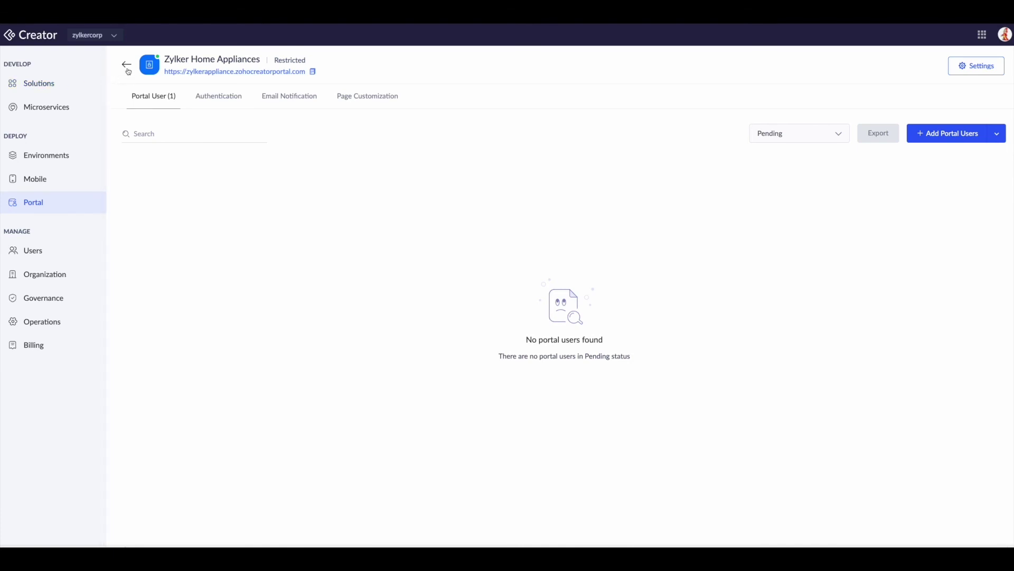
Step: Open Portal User Permissions in the Zylker Home Appliances application settings
{"action": "left_click", "coordinate": [40, 88]}
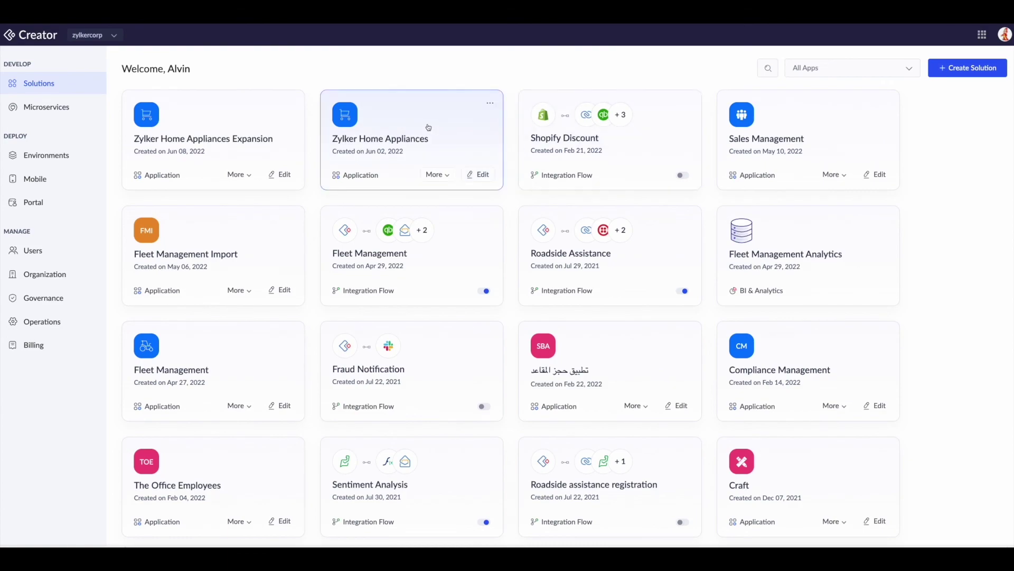
{"action": "left_click", "coordinate": [323, 154]}
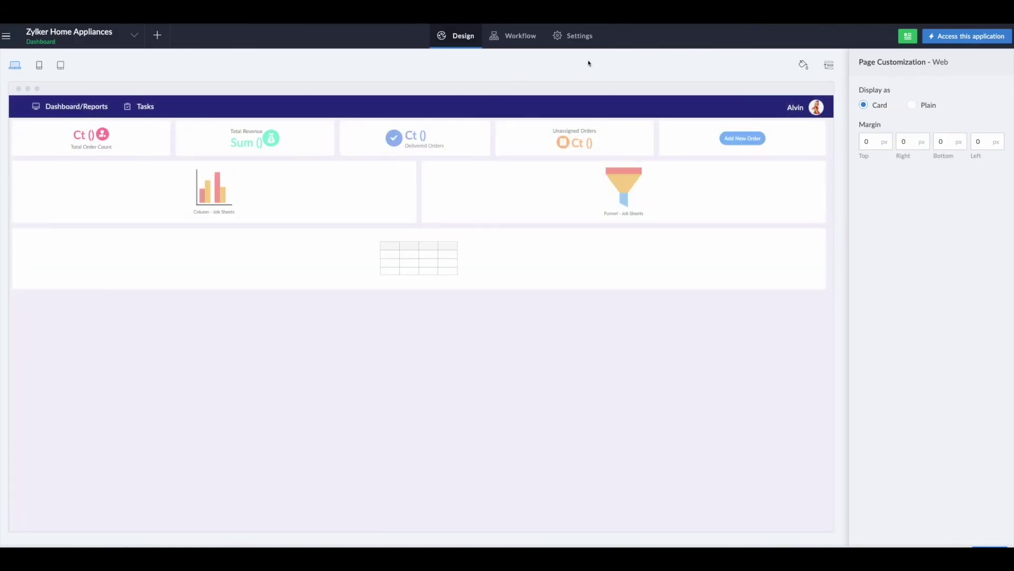
{"action": "left_click", "coordinate": [563, 37]}
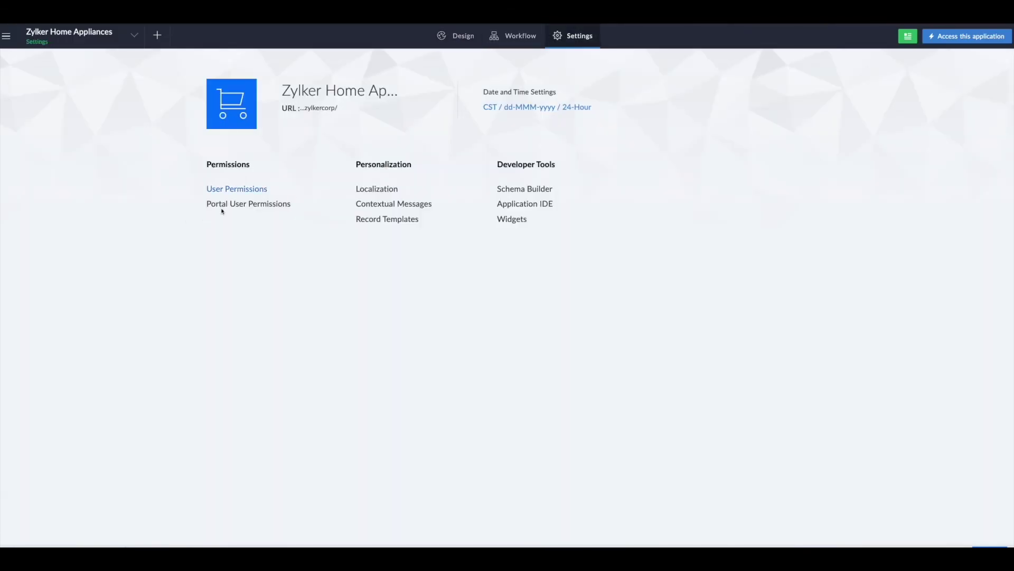
{"action": "left_click", "coordinate": [231, 210]}
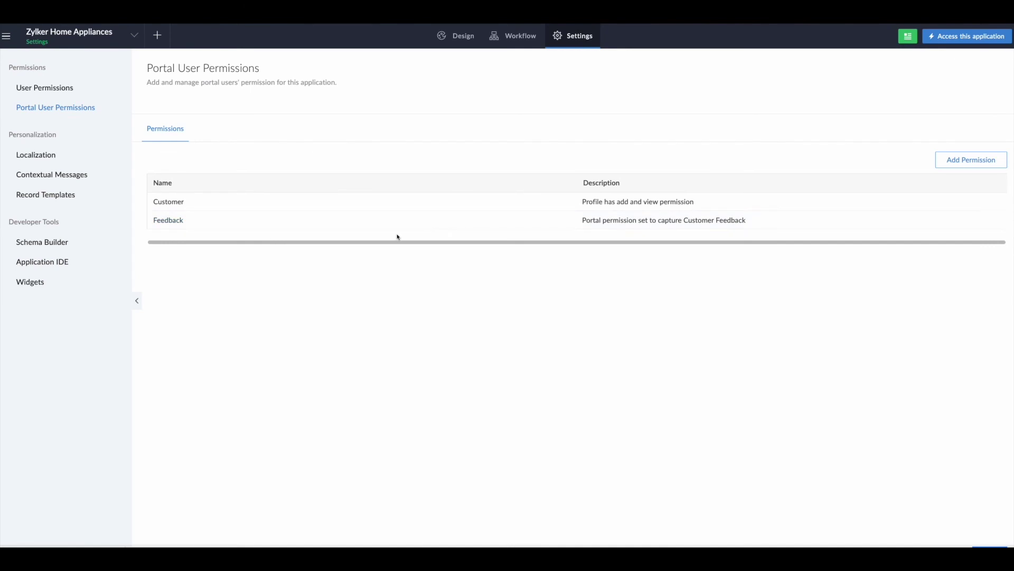
Step: Grant the Feedback permission set Access to the Feedback module
{"action": "left_click", "coordinate": [168, 220]}
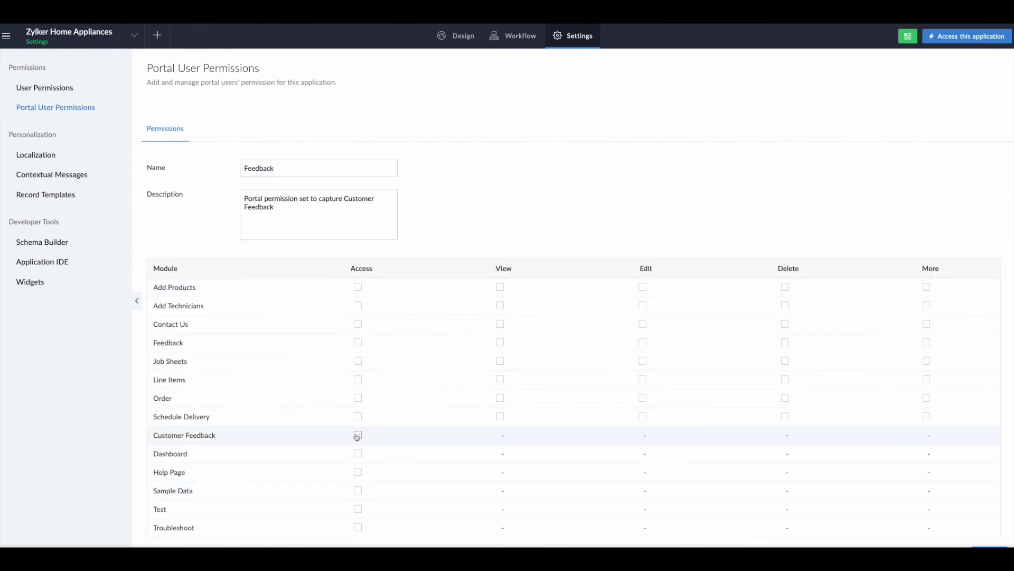
{"action": "left_click", "coordinate": [359, 343]}
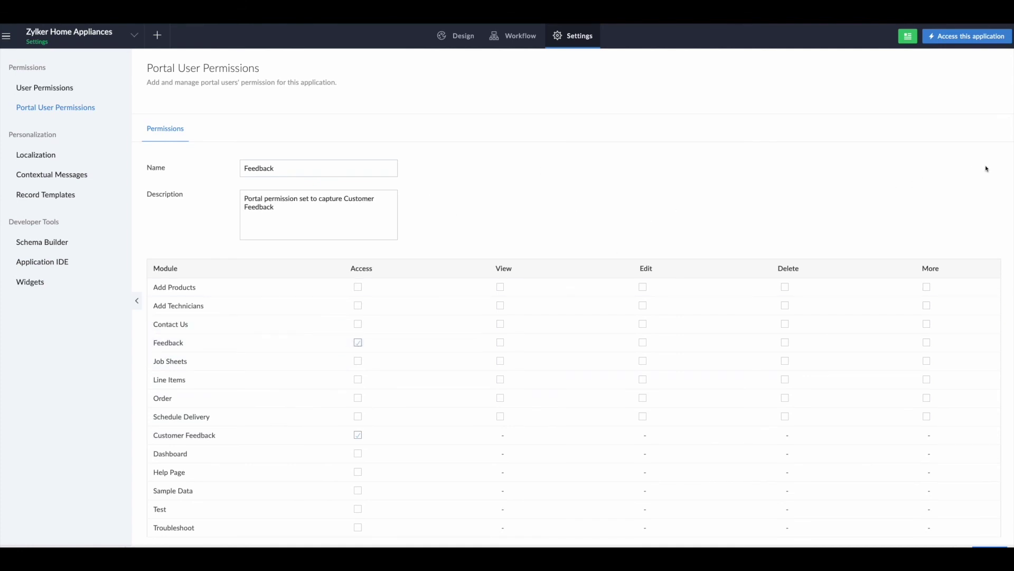
{"action": "scroll", "coordinate": [1007, 267], "scroll_direction": "down", "scroll_amount": 1}
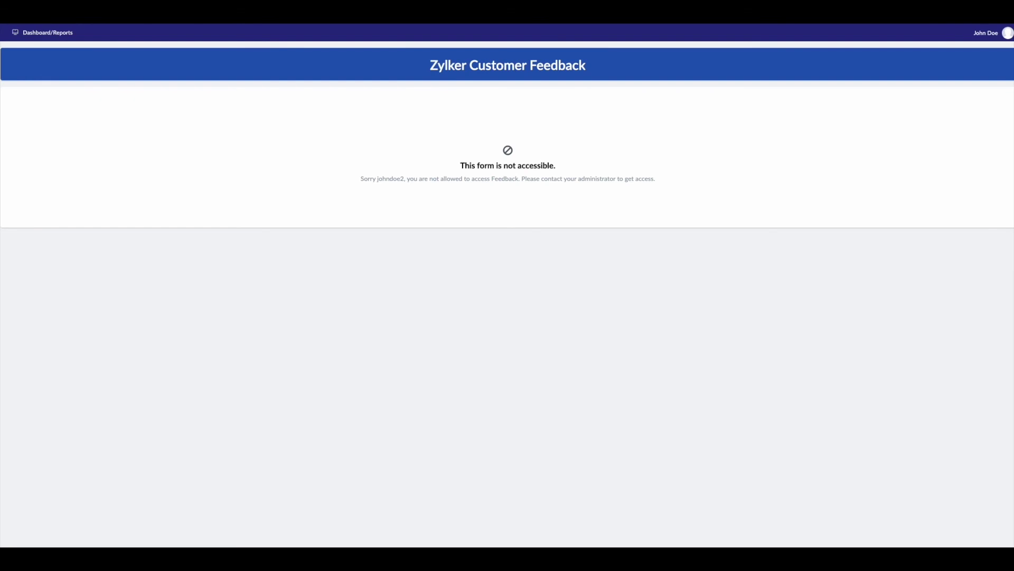
Step: Reload the Zylker Customer Feedback portal page to apply the new permission
{"action": "key", "text": "F5"}
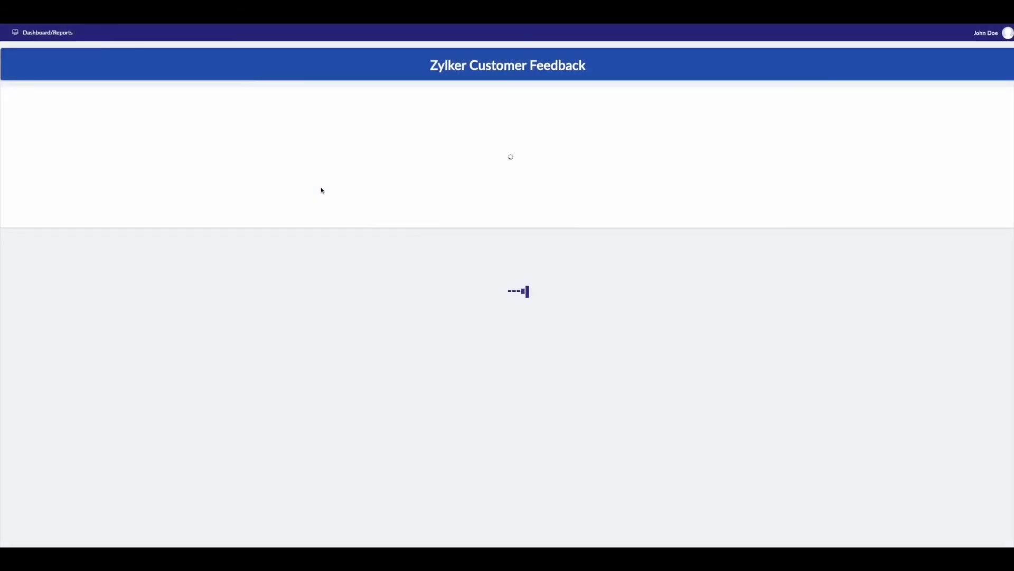